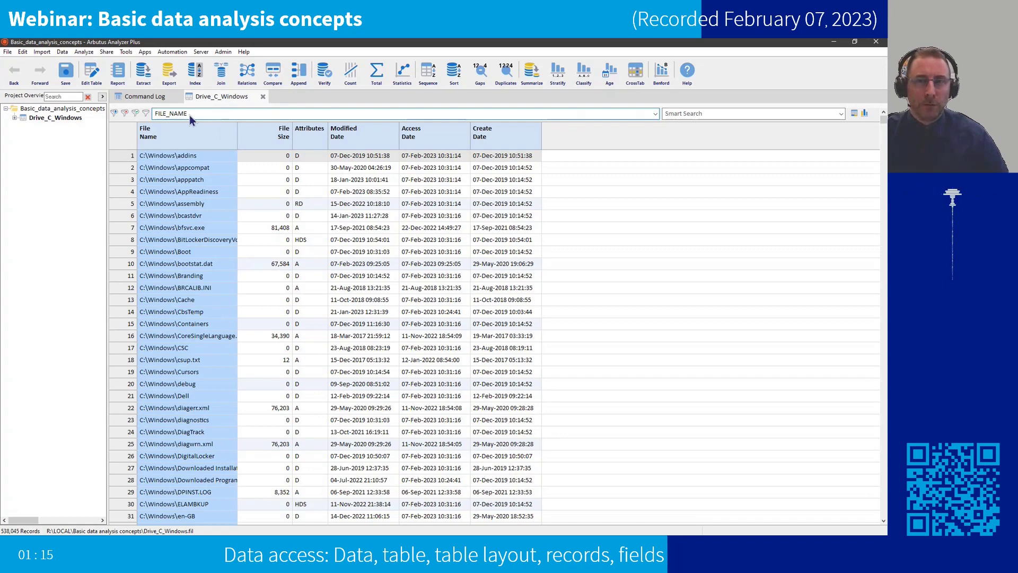
Clear the FILE_NAME expression from the filter criteria and open the layout of the Drive_C_Windows table.
key("BackSpace")
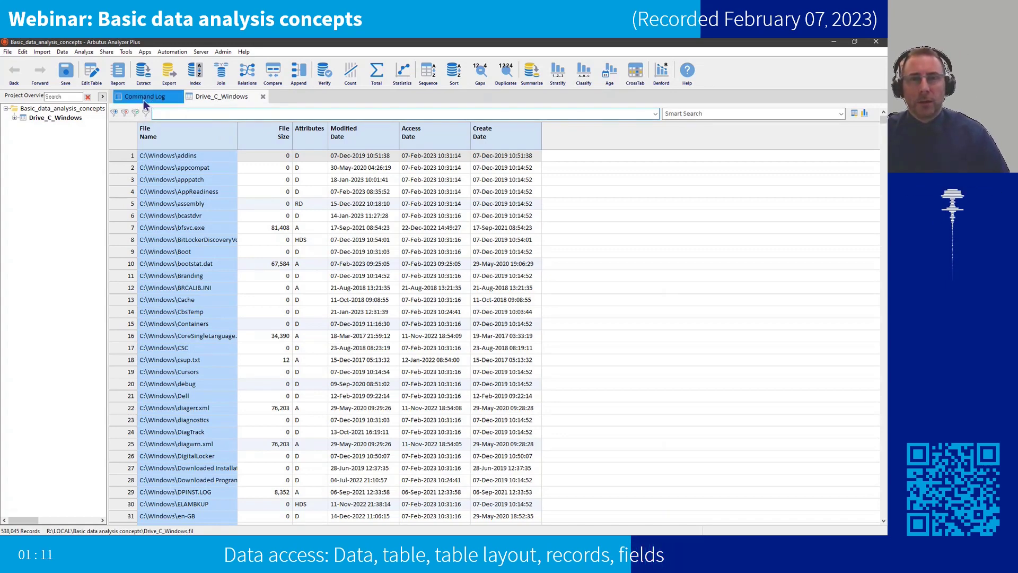
left_click(91, 74)
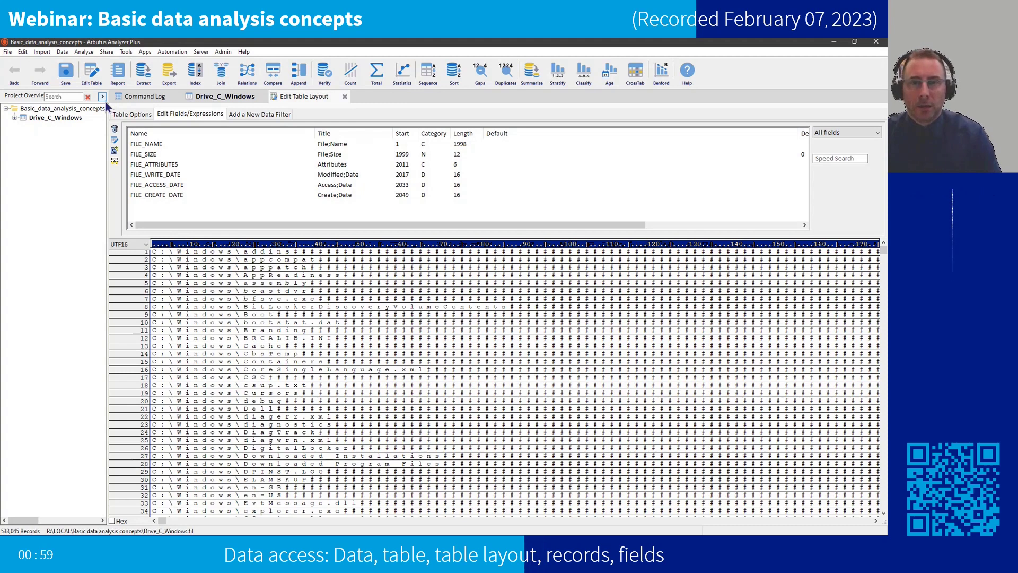
Examine the title, start position, category and length of each field definition from FILE_NAME to FILE_CREATE_DATE.
left_click(159, 144)
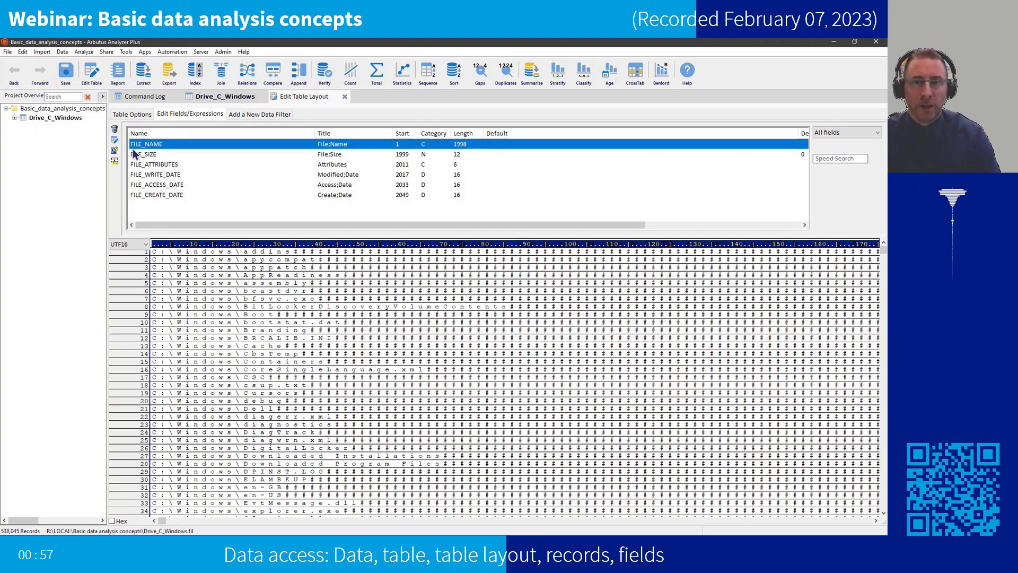
left_click(139, 155)
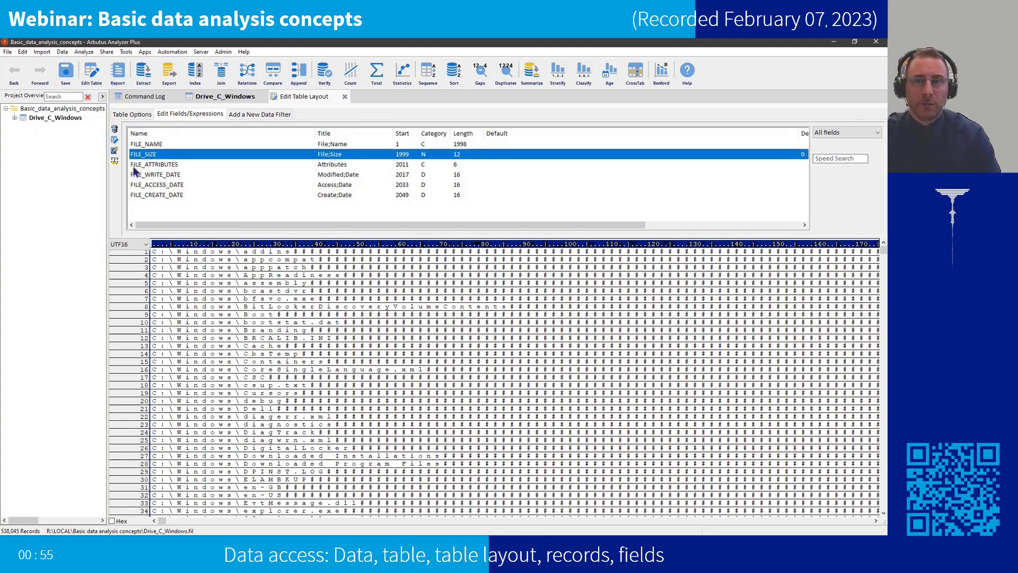
left_click(135, 165)
left_click(133, 176)
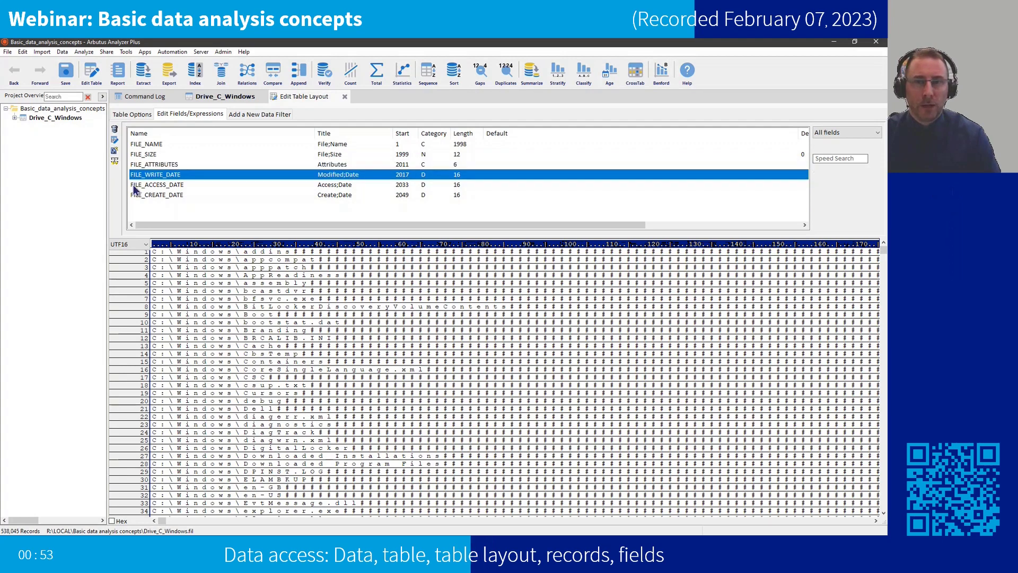
left_click(133, 185)
left_click(132, 195)
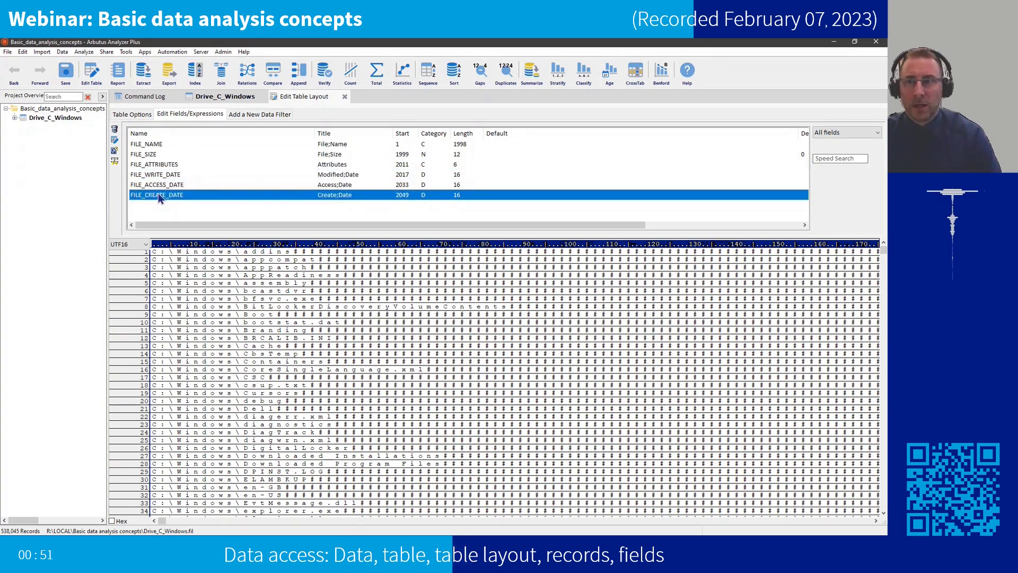
left_click(427, 177)
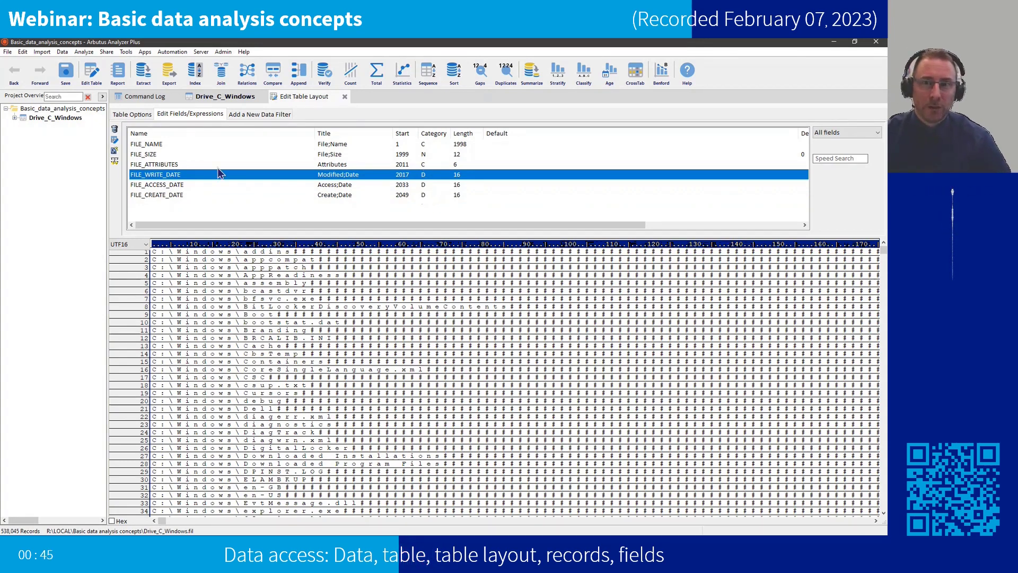
left_click(197, 164)
left_click(157, 147)
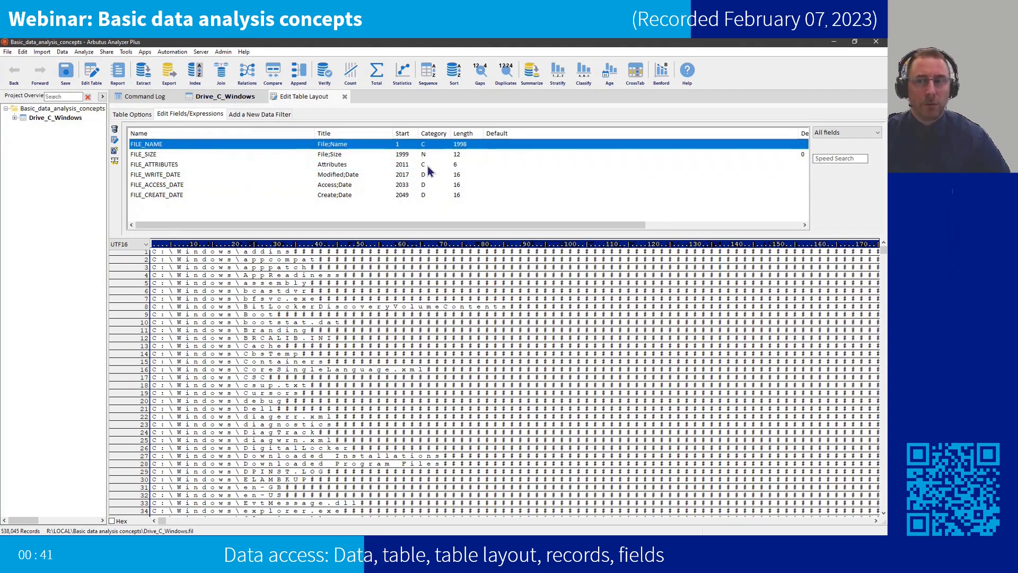
left_click(161, 154)
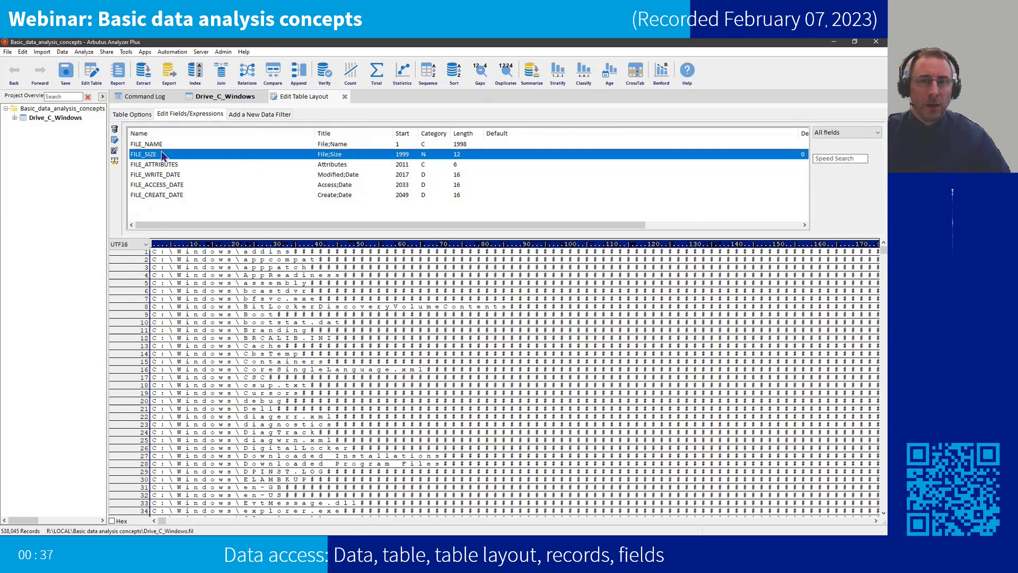
Inspect the FILE_NAME field's definition and the stretch of raw record data it covers, leaving the definition without changes.
double_click(152, 144)
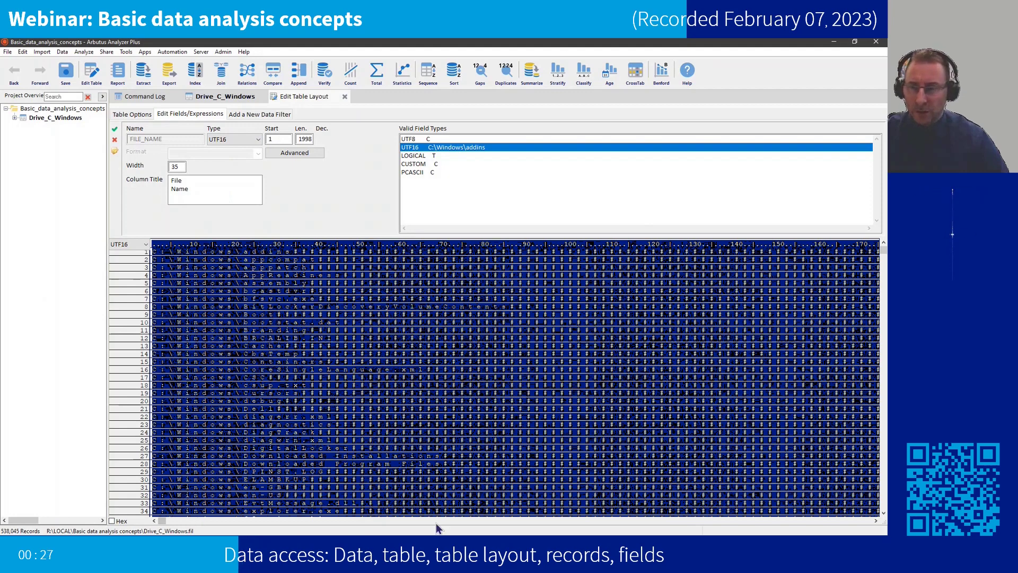
left_click(455, 521)
left_click(475, 521)
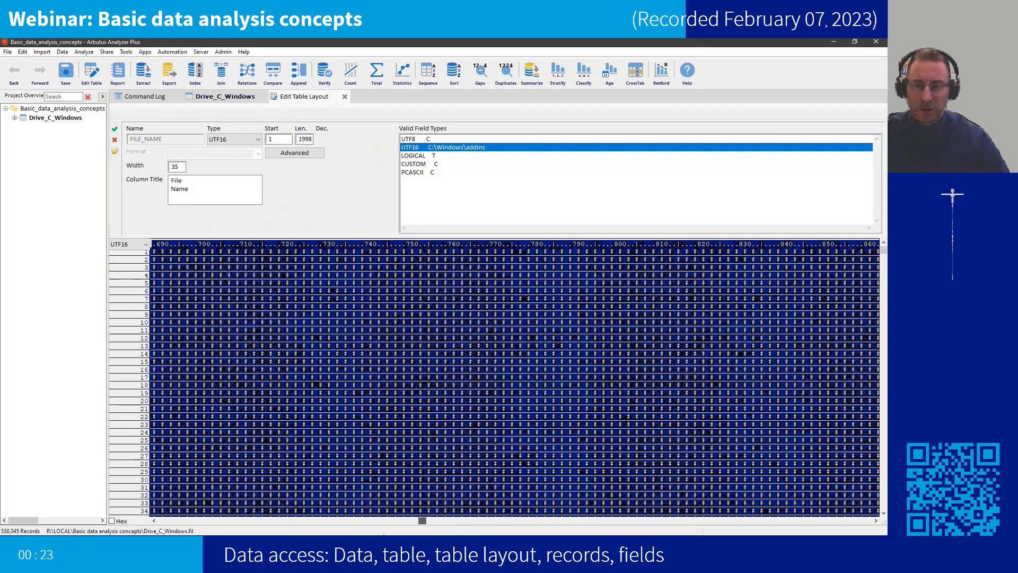
left_click(115, 140)
Review the table options, including file type and record length, return to the field list and close the table layout.
left_click(133, 114)
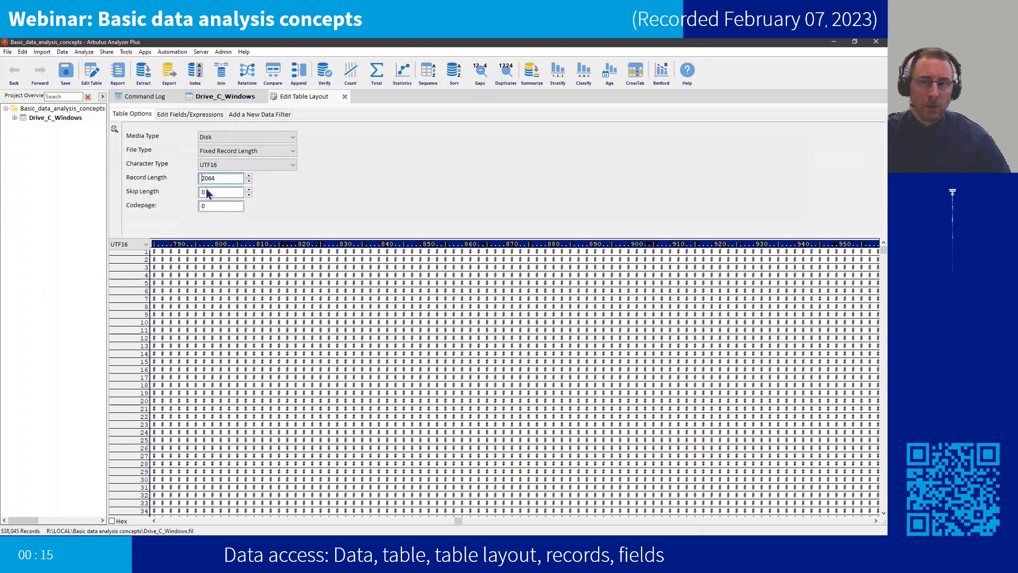
left_click(211, 114)
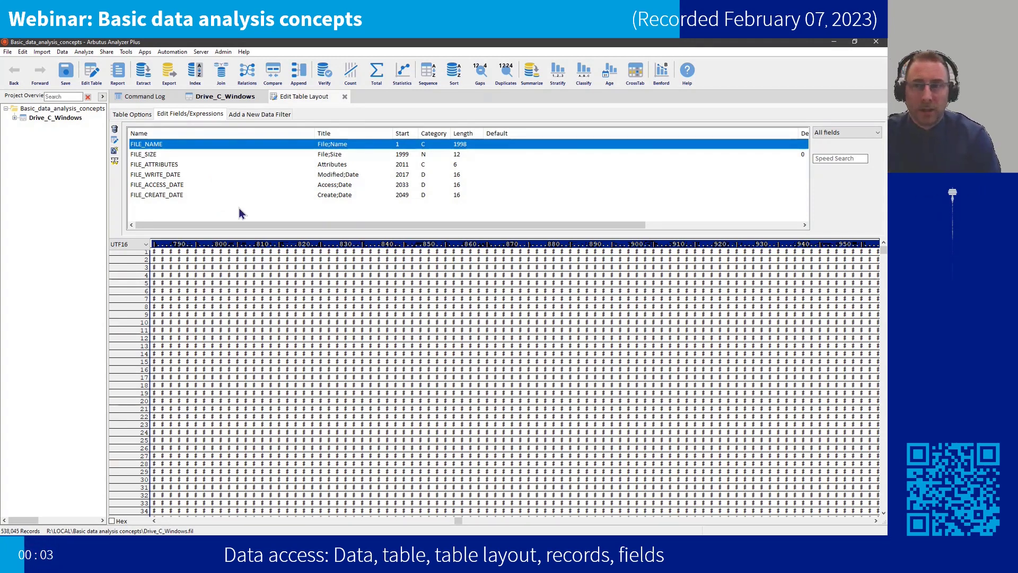
left_click(344, 96)
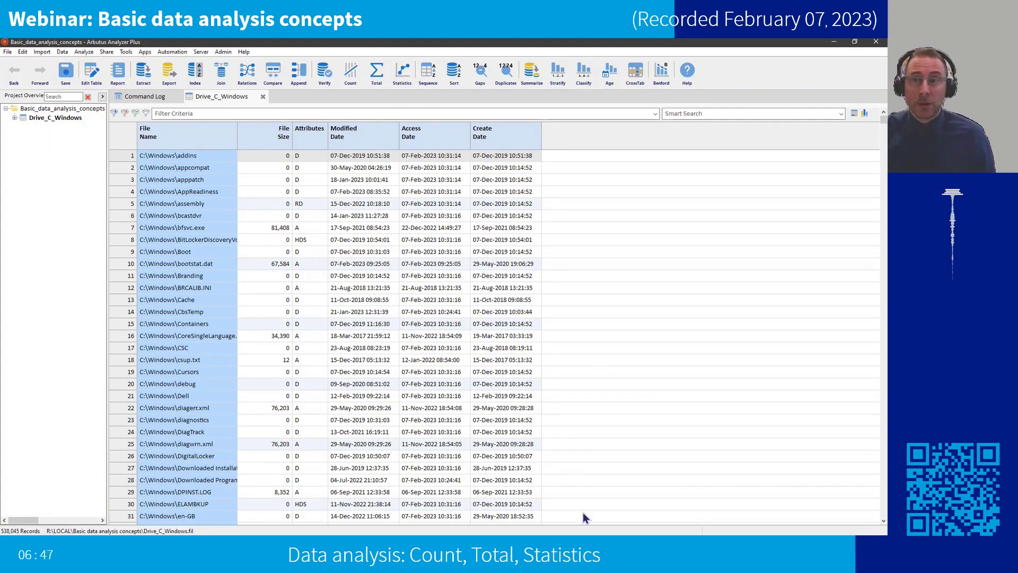
Count all records of Drive_C_Windows without a condition and check the COUNT command entry in the log.
left_click(352, 77)
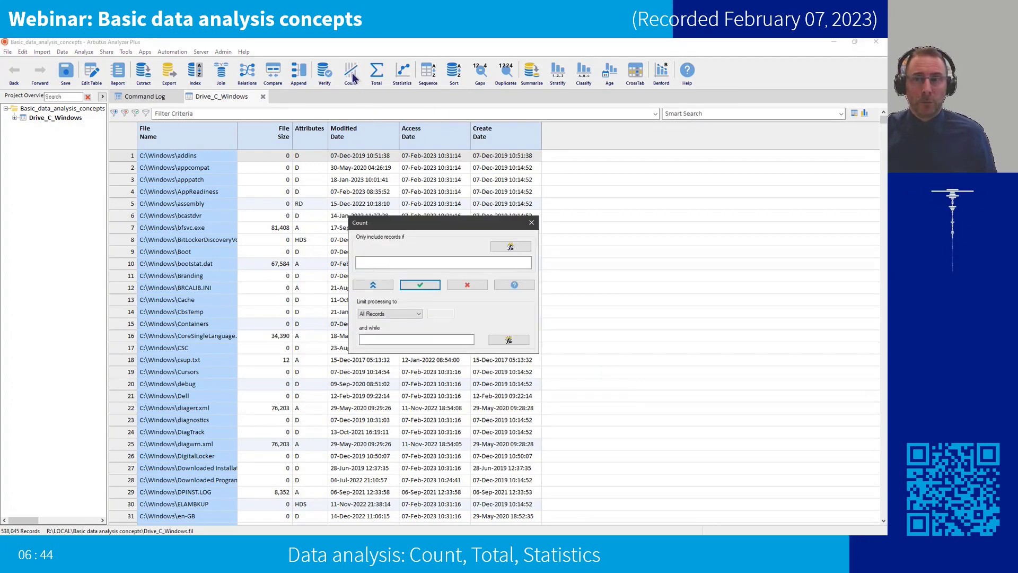
left_click(419, 285)
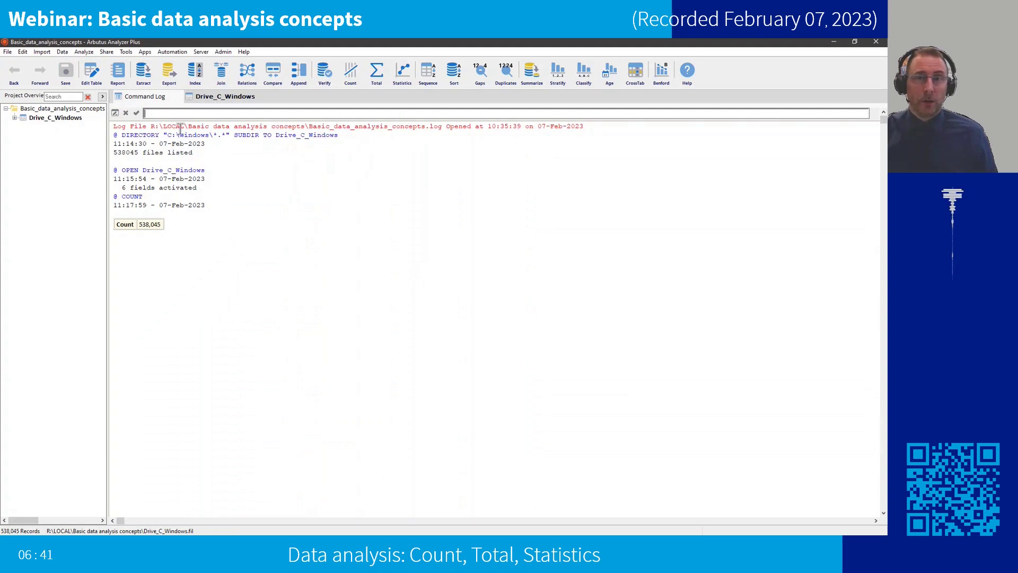
left_click_drag(121, 197, 148, 196)
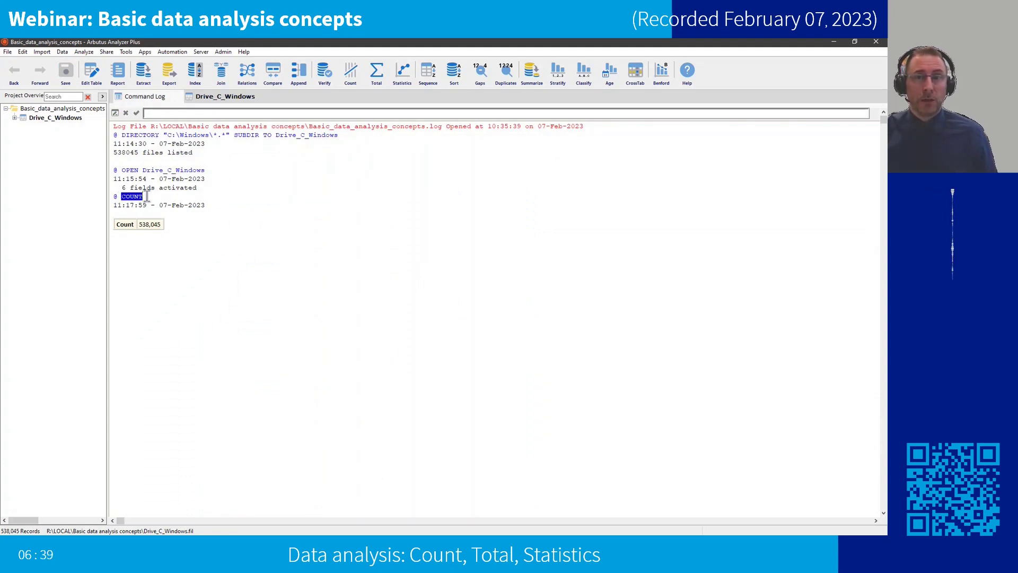
left_click(185, 242)
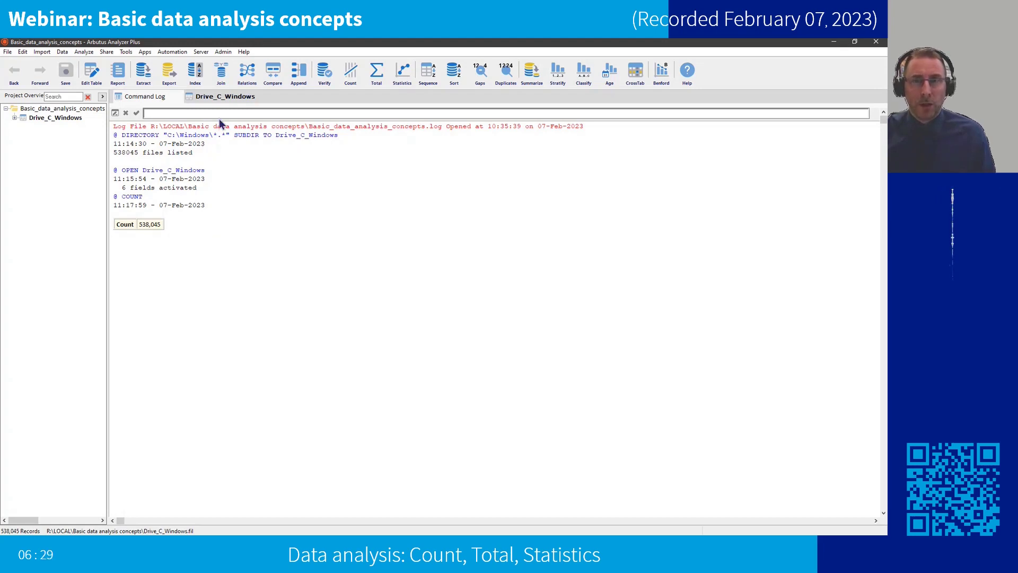
Return to the Drive_C_Windows table and total the FILE_SIZE field across all records.
left_click(221, 101)
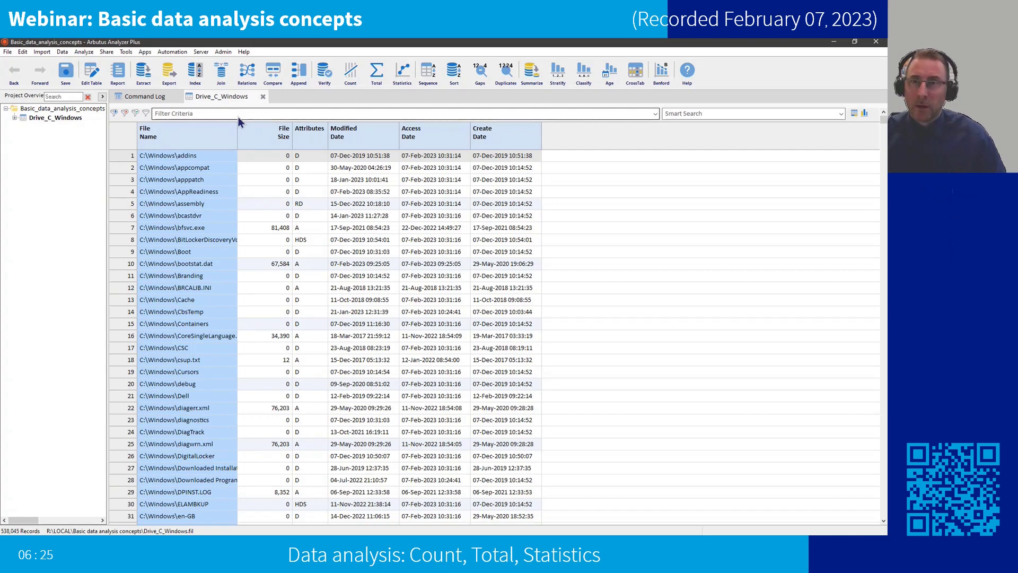
left_click(256, 135)
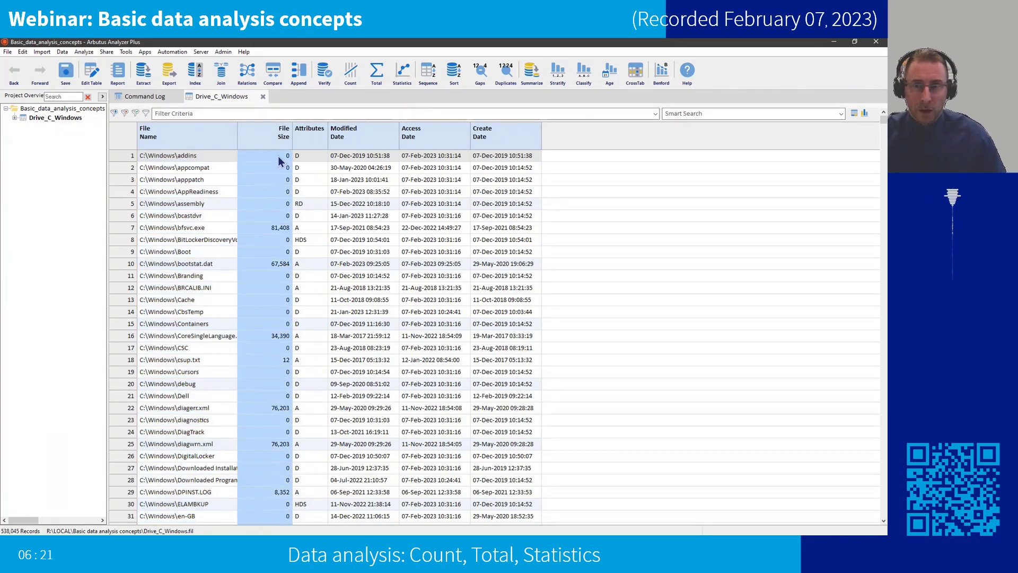
left_click(271, 227)
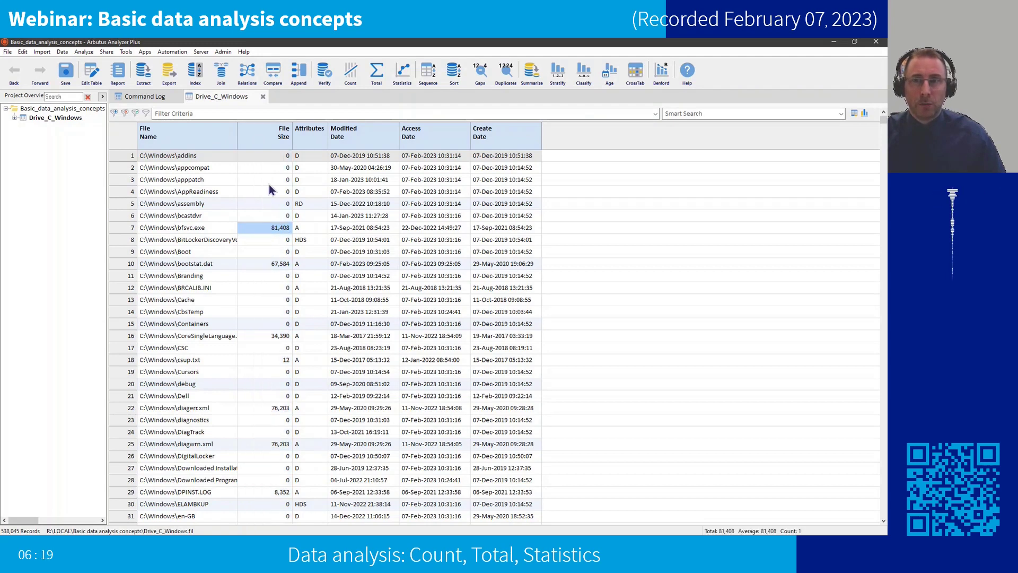
left_click(281, 142)
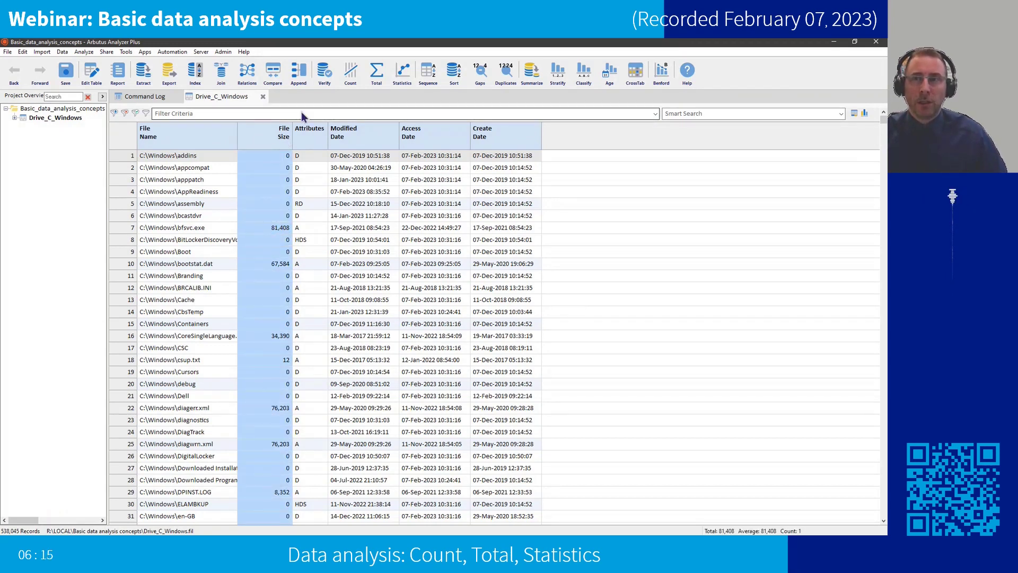
left_click(376, 75)
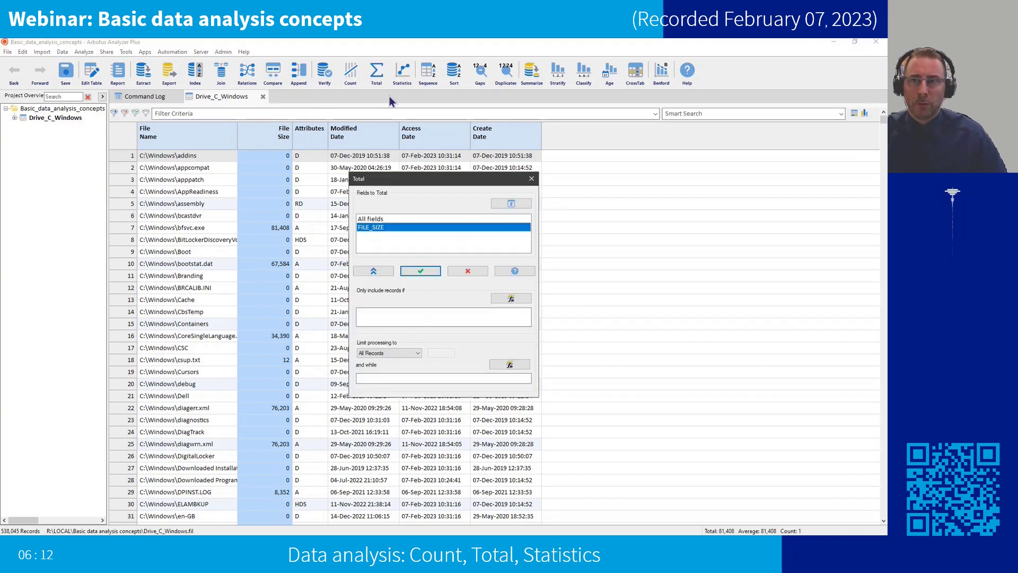
left_click(427, 272)
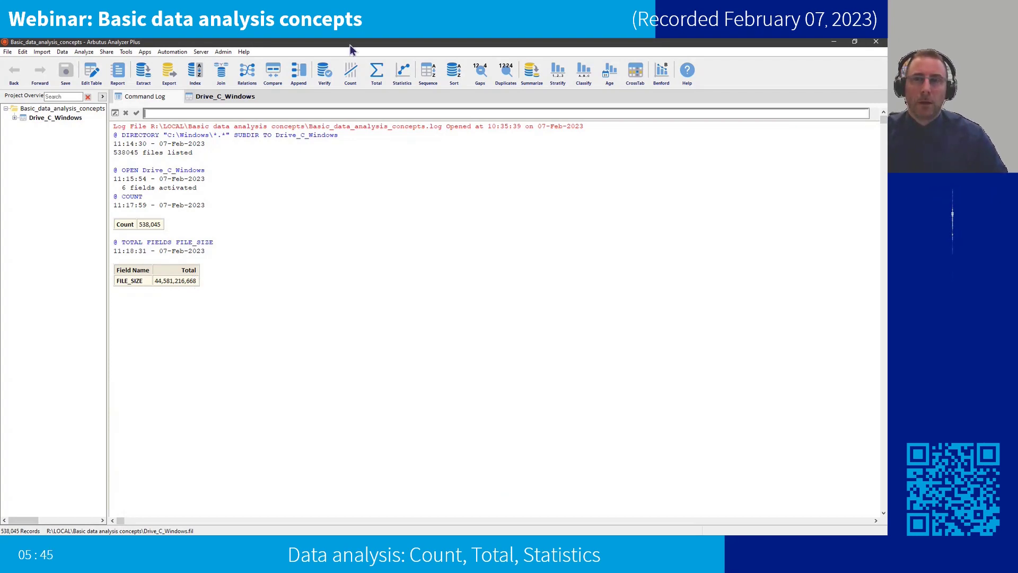
Generate statistics on FILE_SIZE for all records of Drive_C_Windows, with 5 highest and lowest values.
left_click(209, 105)
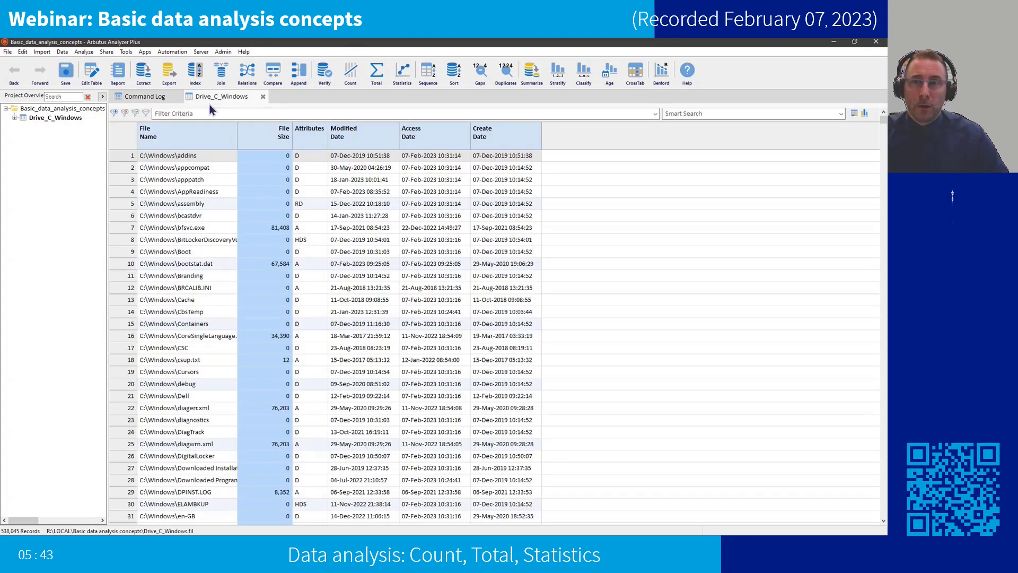
left_click(403, 70)
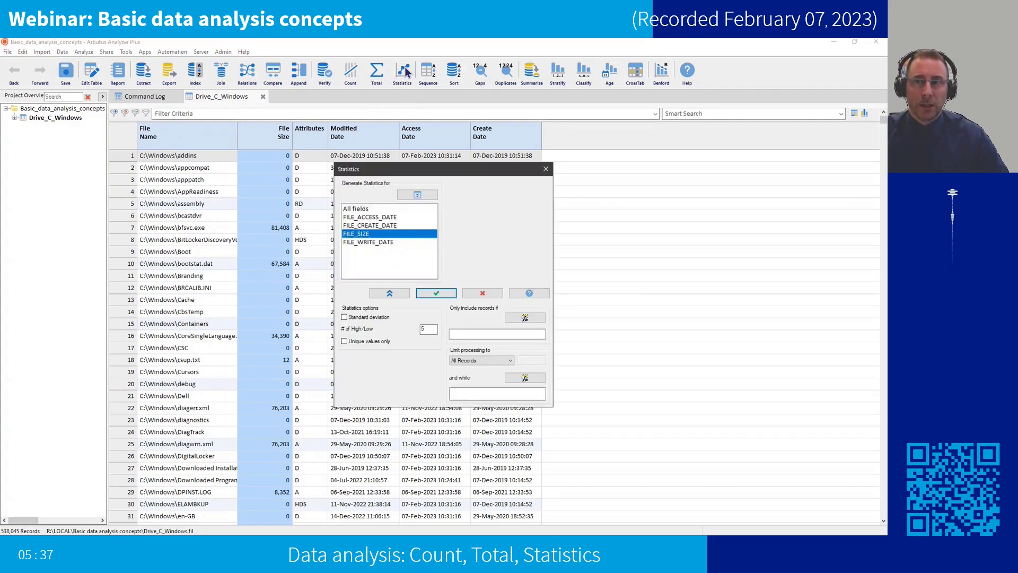
left_click(429, 297)
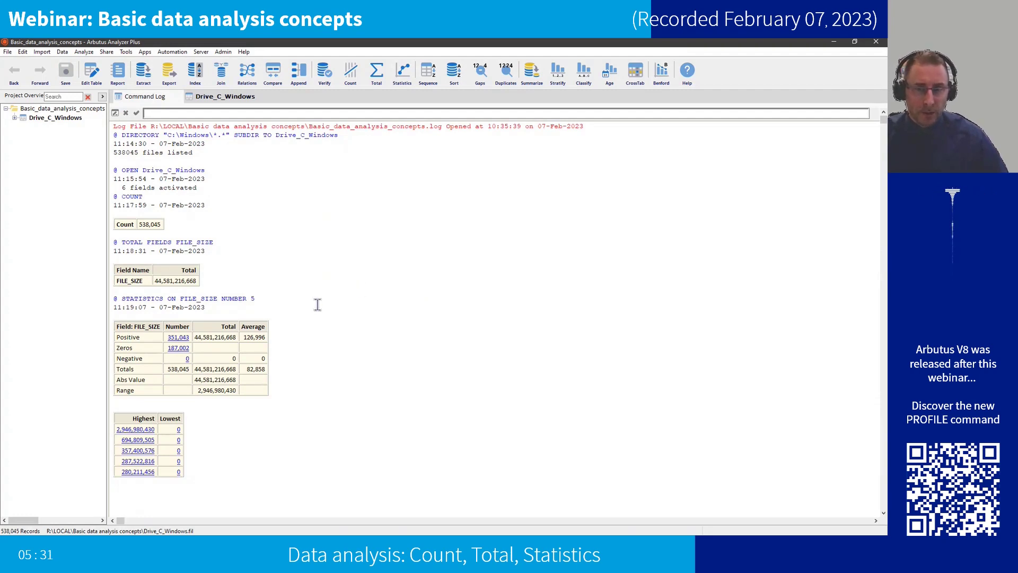
Examine the Positive, Zeros and Negative rows of the FILE_SIZE statistics in the command log.
left_click_drag(116, 338, 214, 338)
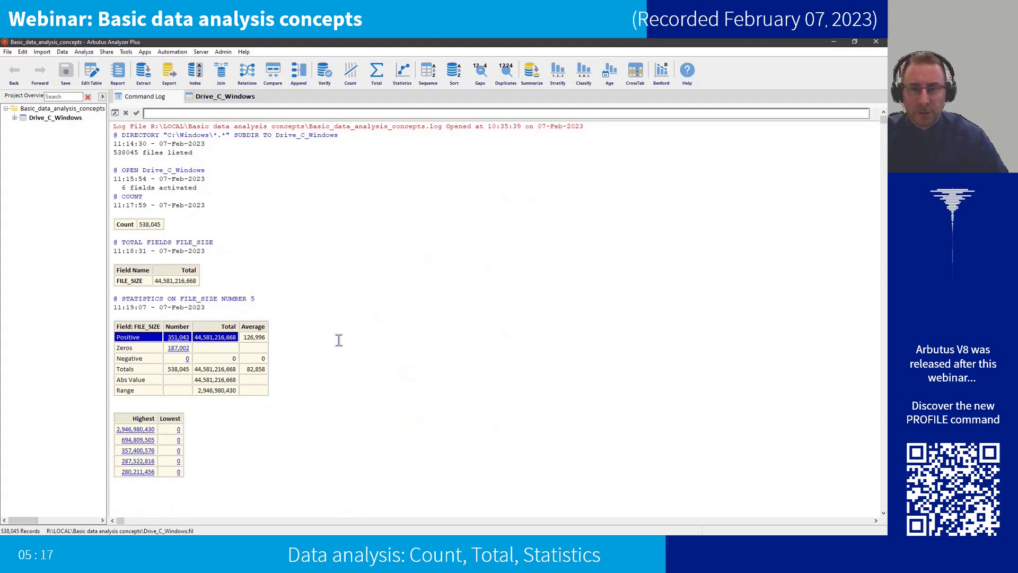
left_click(152, 348)
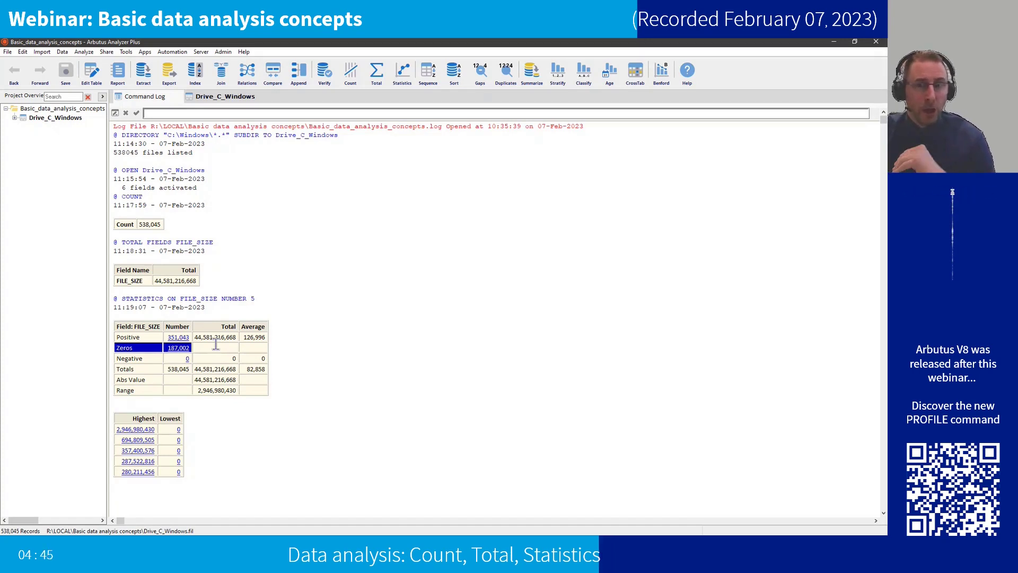
left_click_drag(154, 358, 271, 358)
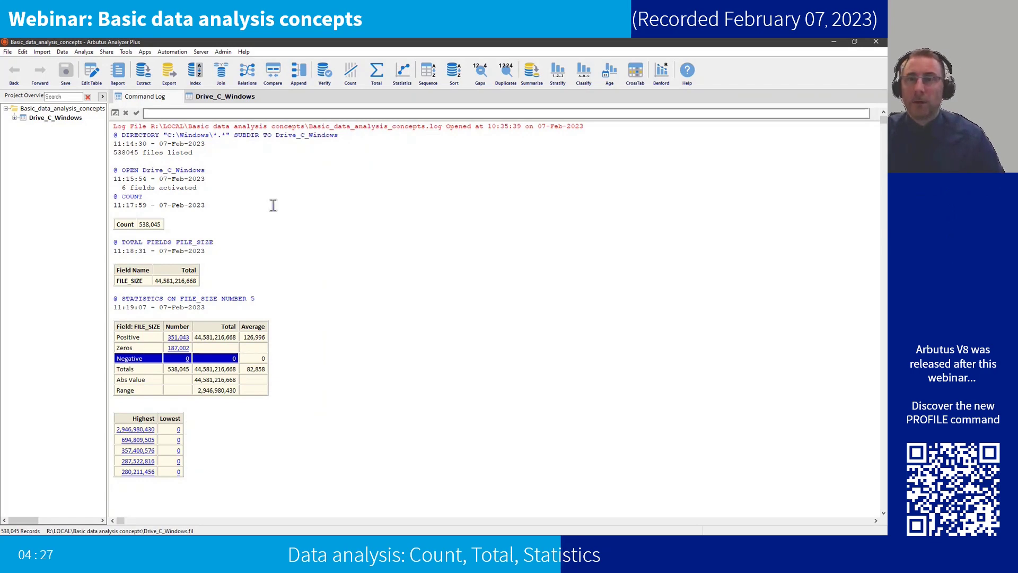
Return to the Drive_C_Windows table and examine the codes in the Attributes column.
left_click(243, 100)
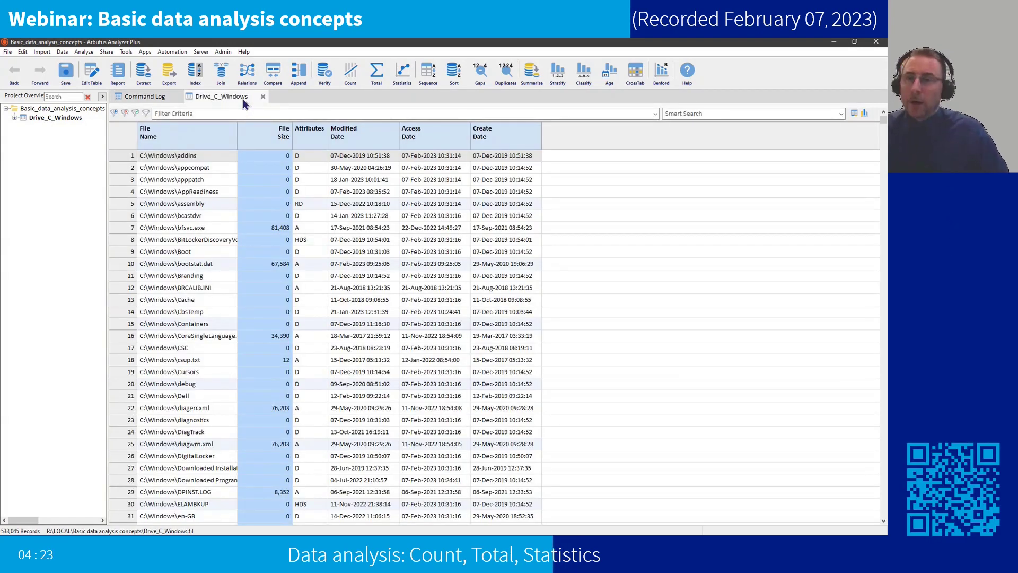
left_click(305, 158)
left_click_drag(308, 168, 305, 181)
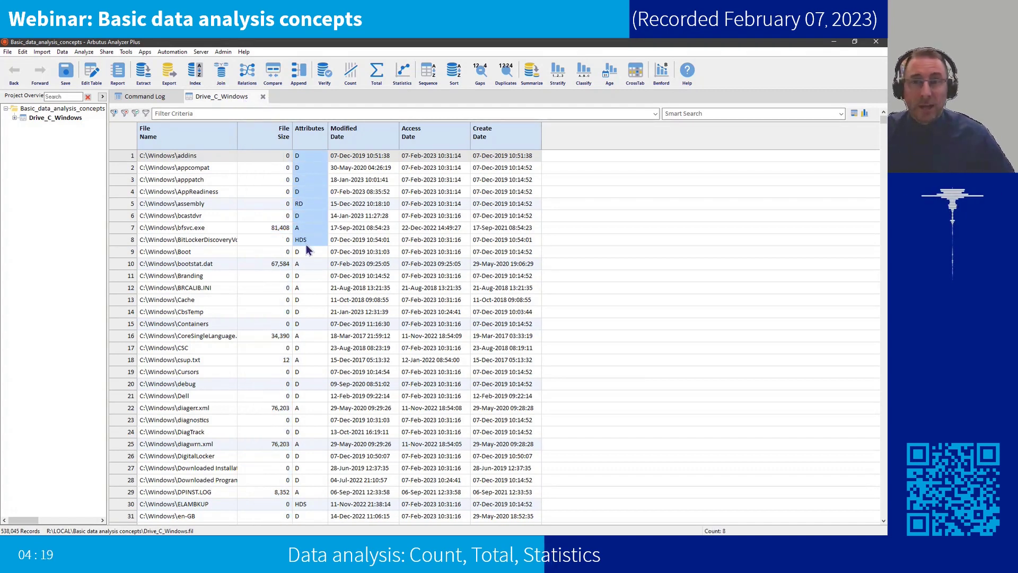
left_click(307, 158)
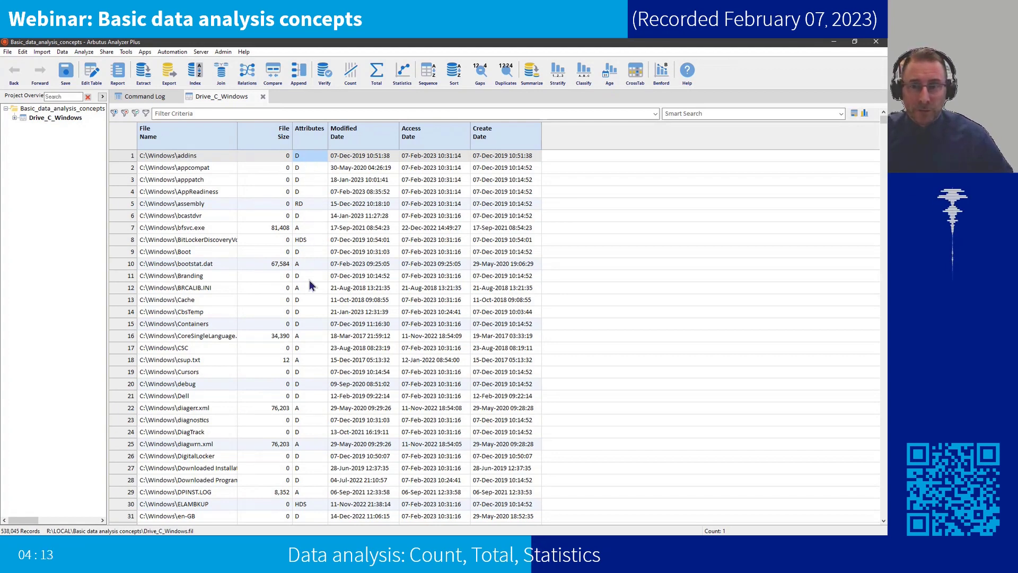
left_click(308, 443)
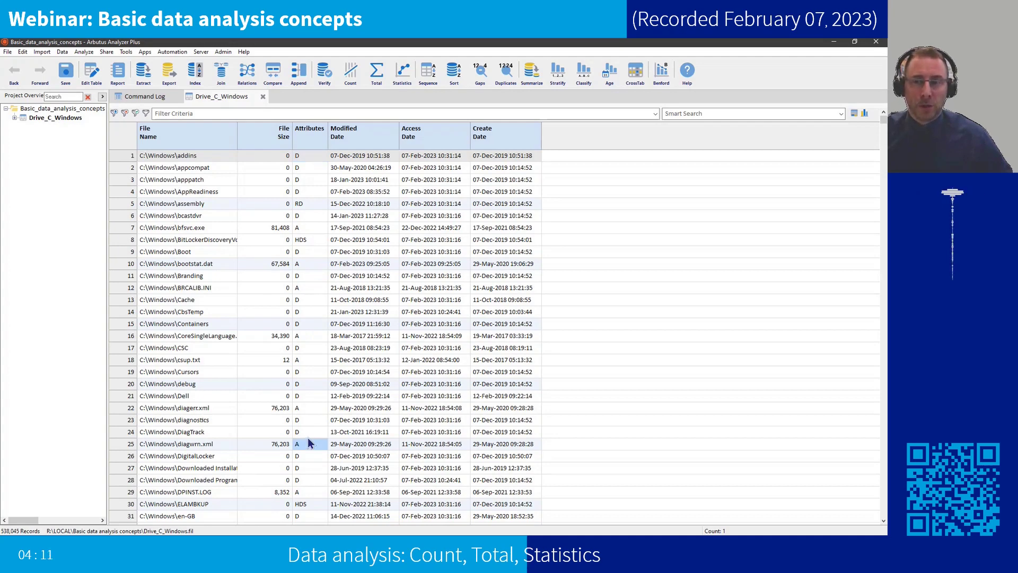
scroll(307, 440, "down", 2)
scroll(312, 438, "up", 2)
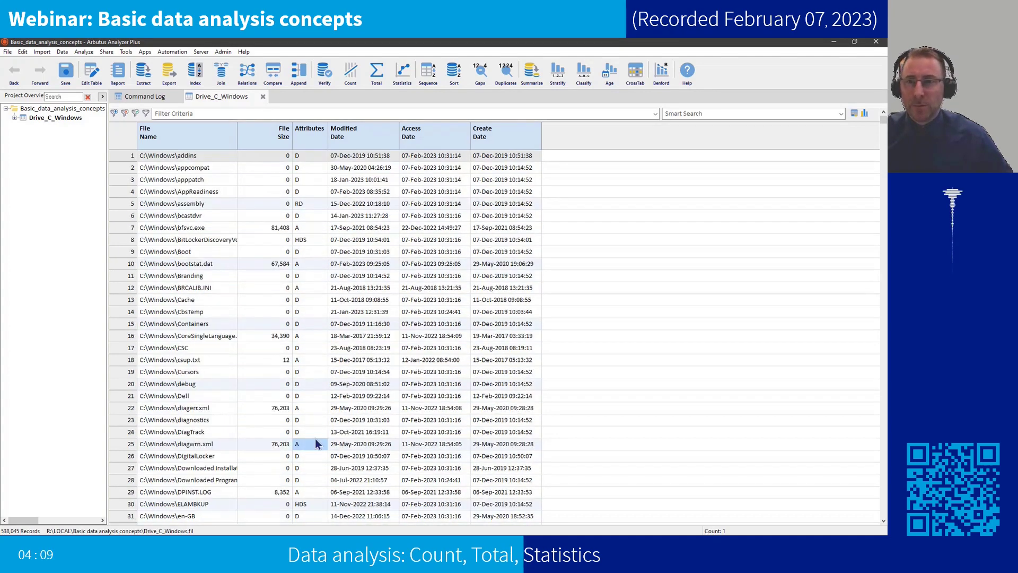
Quick-filter the table to records whose Attributes value equals D, and clear that filter again.
left_click(295, 156)
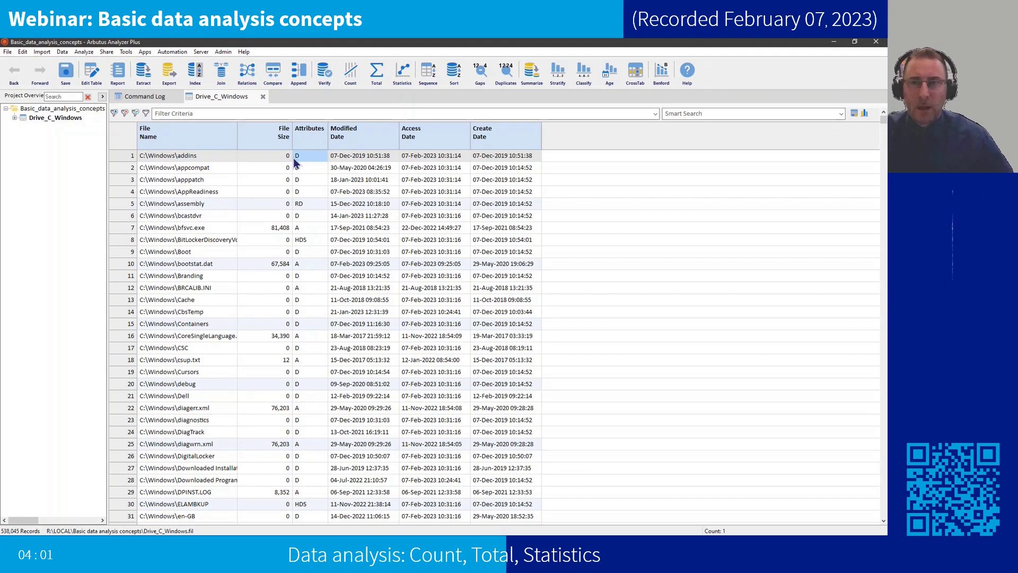
right_click(300, 165)
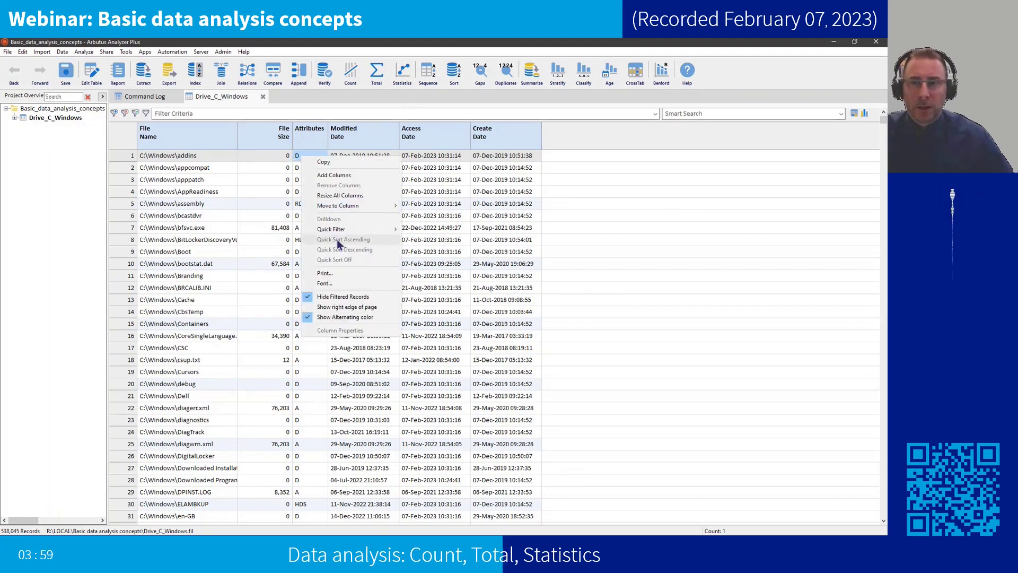
mouse_move(357, 231)
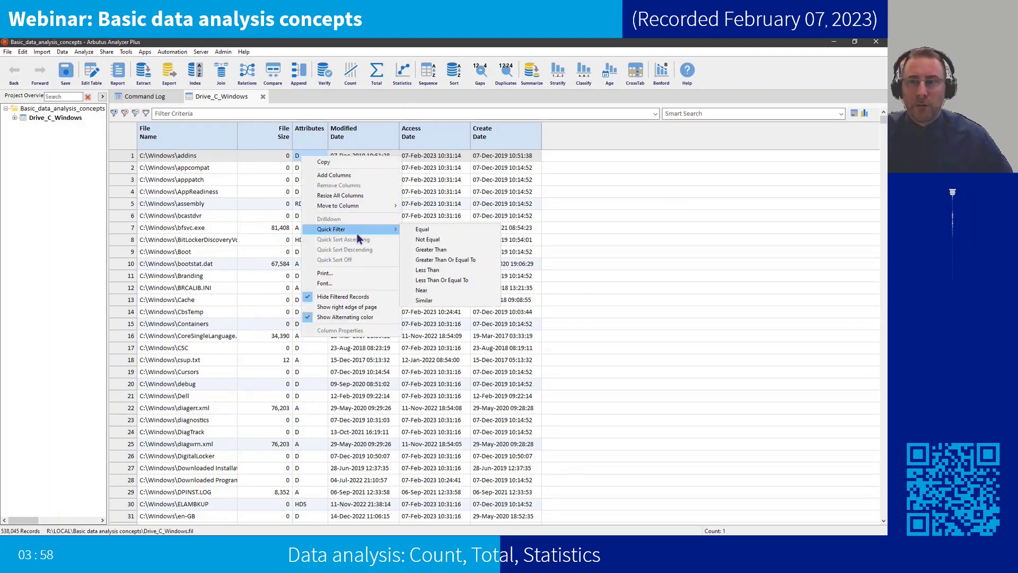
left_click(440, 230)
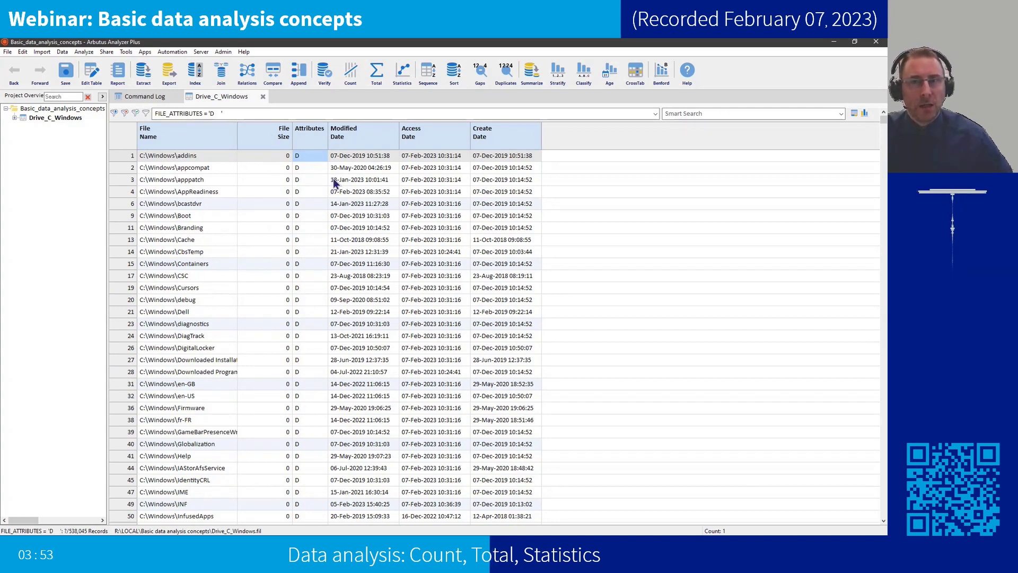
left_click(124, 113)
left_click(309, 205)
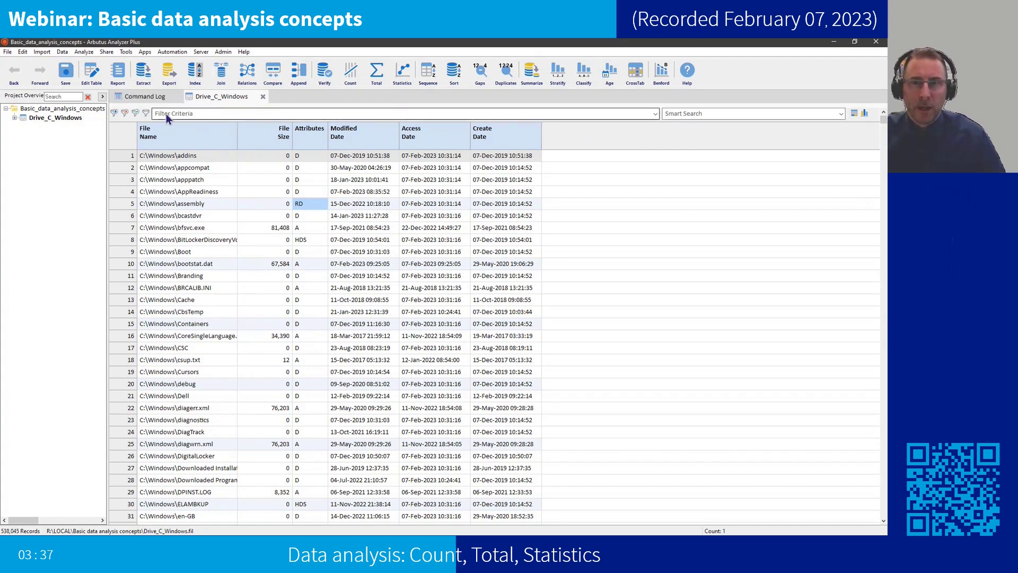
Start a new view filter expression with the Find function from the Logical functions category.
left_click(146, 114)
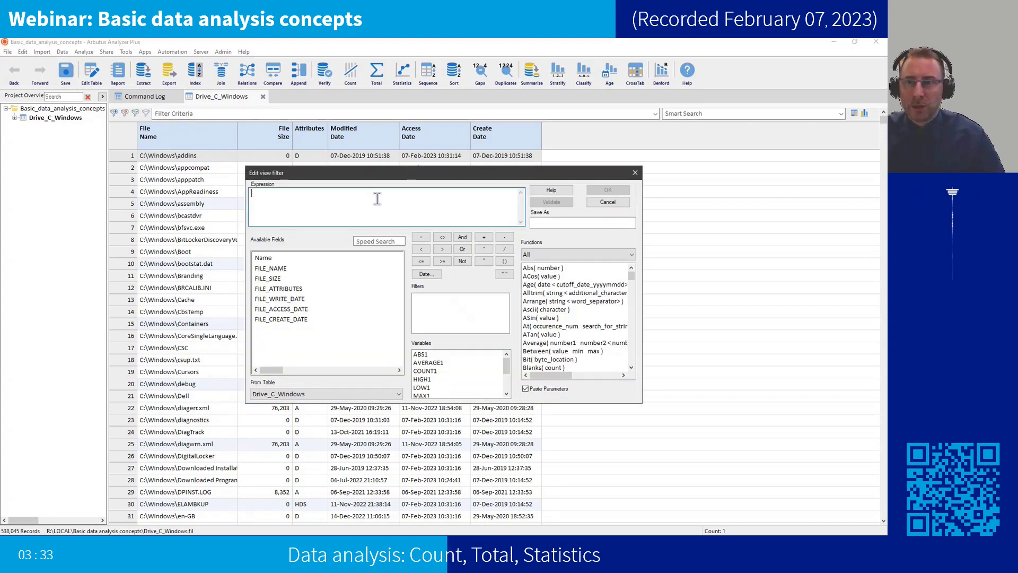
left_click(630, 255)
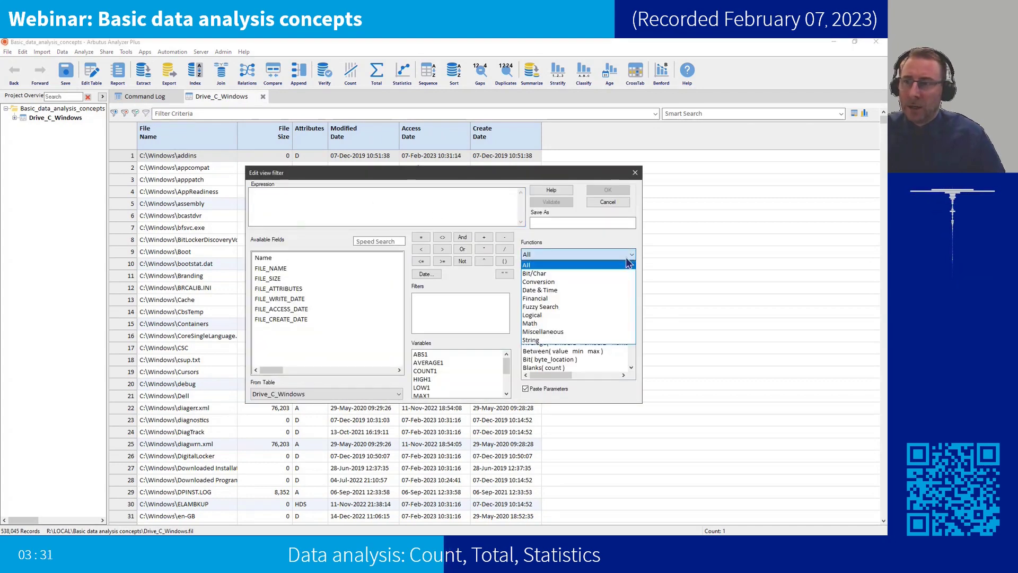
left_click(629, 255)
left_click(628, 279)
scroll(630, 290, "down", 5)
left_click_drag(630, 295, 631, 266)
left_click(609, 256)
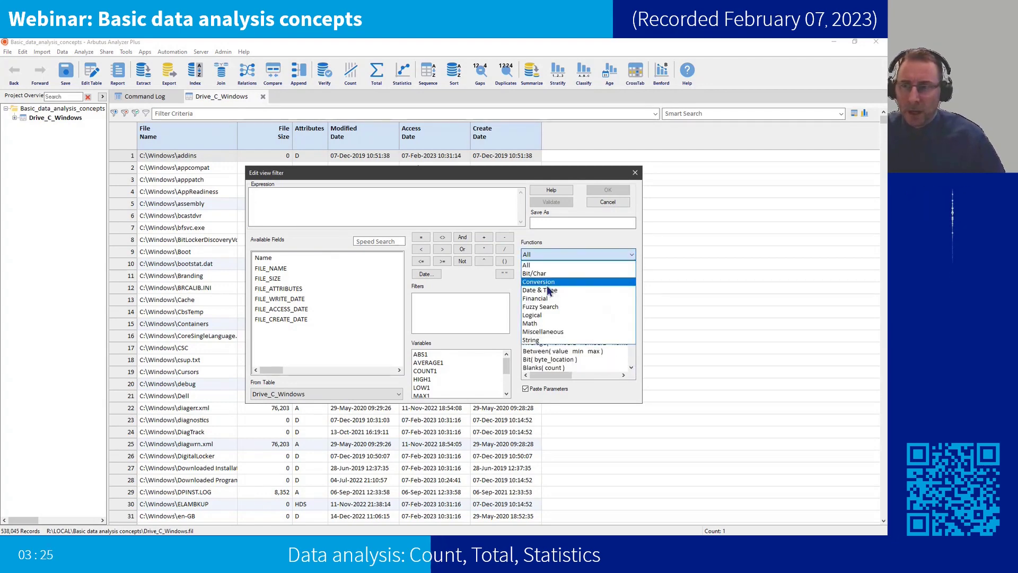
left_click(546, 316)
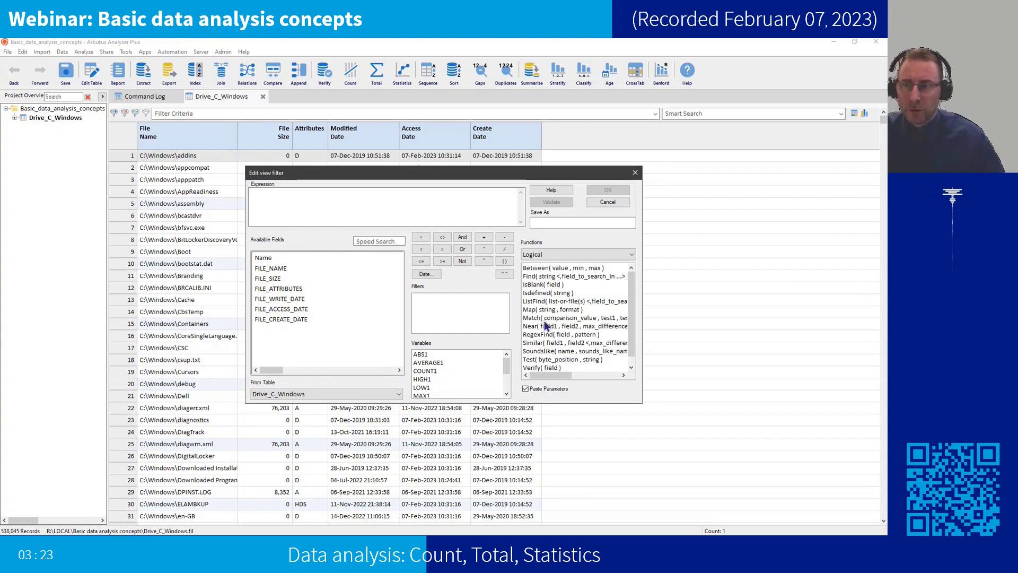
double_click(546, 278)
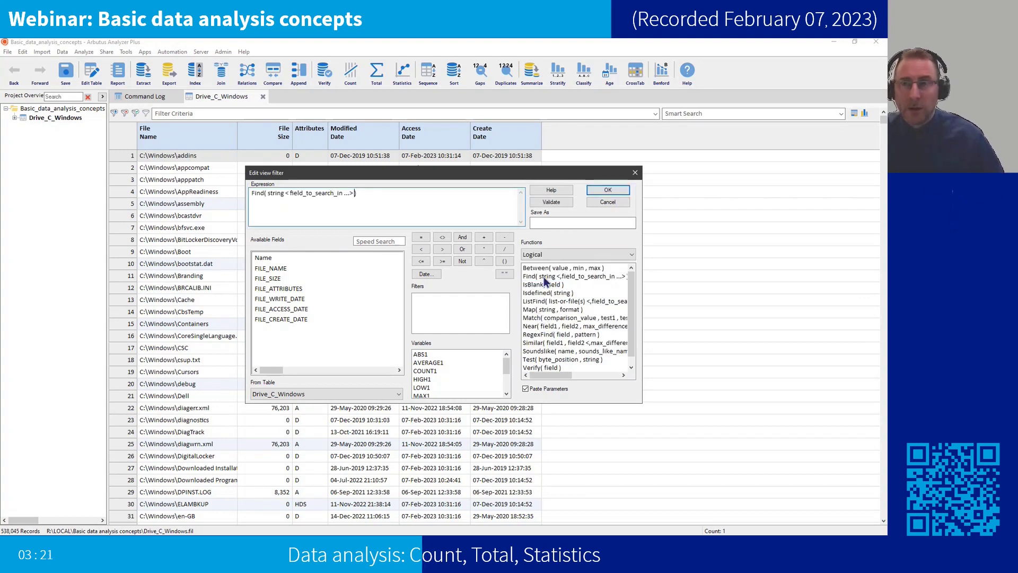
Complete the filter expression as Find( "D" FILE_ATTRIBUTES ) and apply it to the table.
double_click(276, 193)
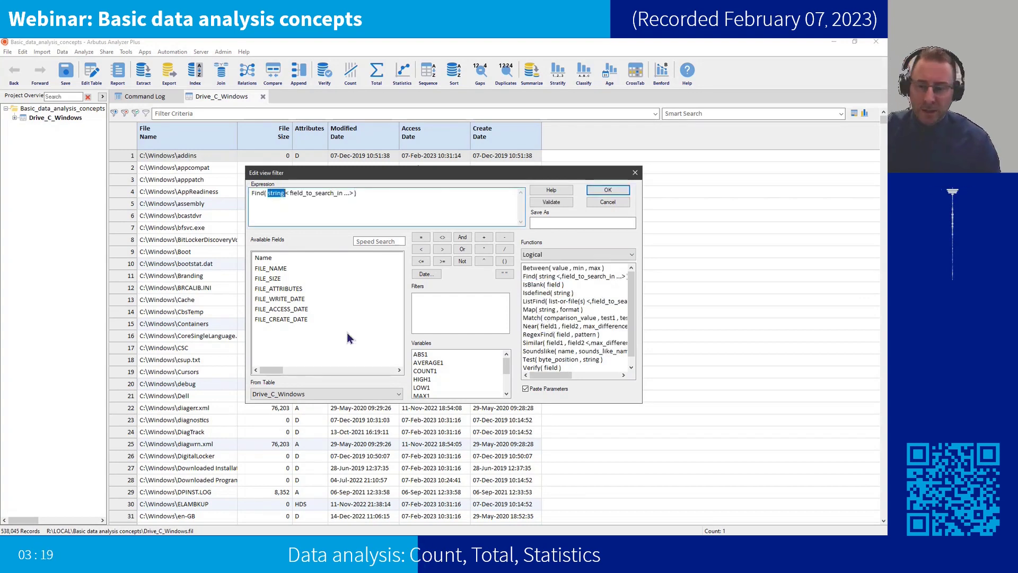
type("\"\"")
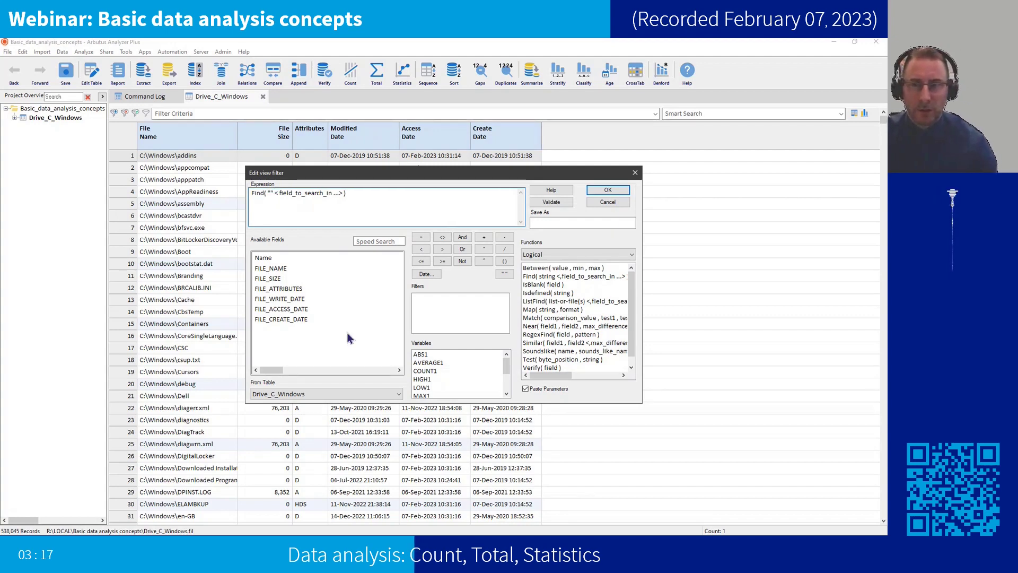
type("D")
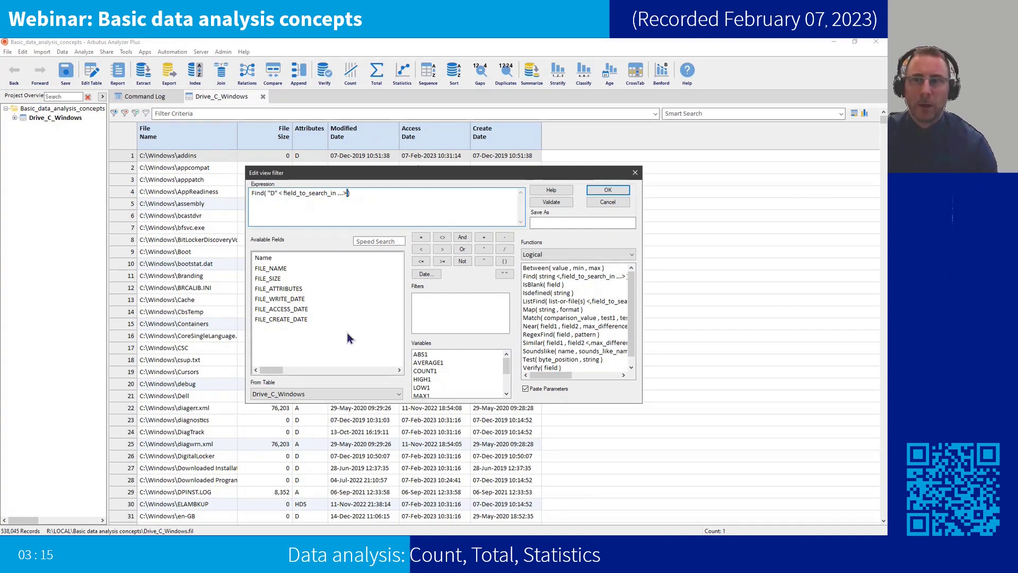
key("ctrl+shift+Left")
key("ctrl+shift+Left")
key("ctrl+shift+Left")
key("ctrl+shift+Left")
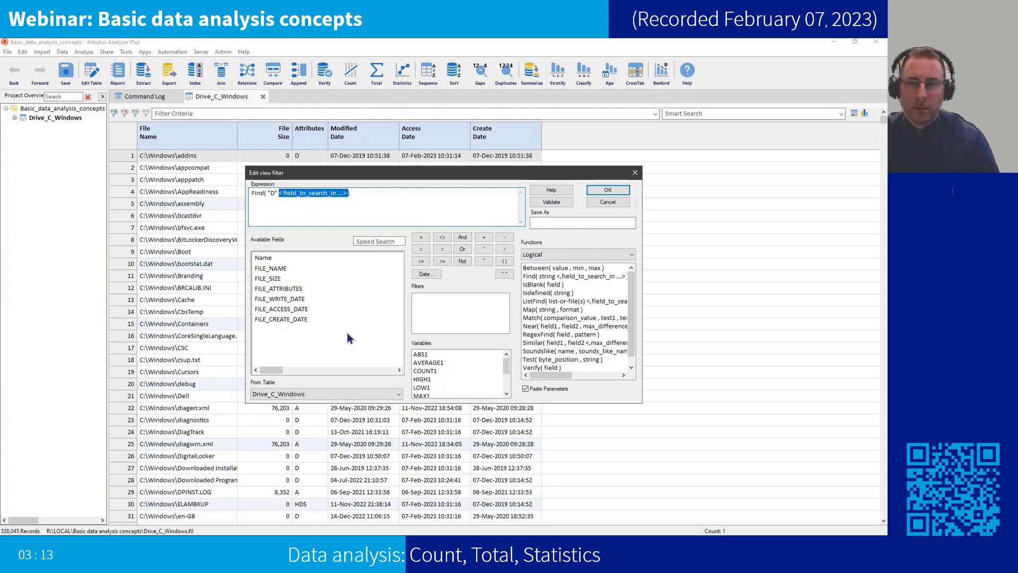
double_click(289, 289)
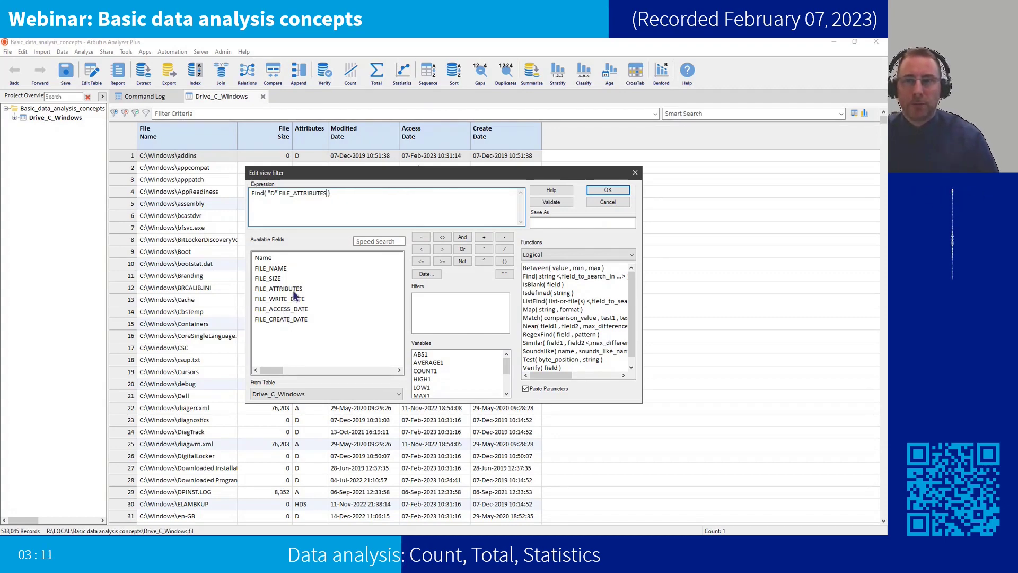
left_click(607, 190)
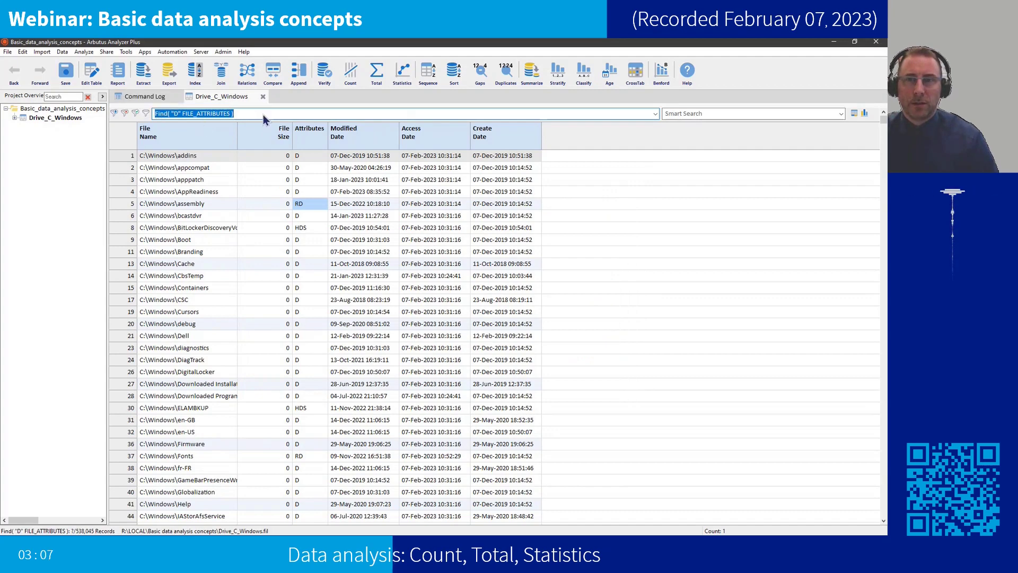
Count the filtered records and recall the logged SET FILTER TO Find( "D" FILE_ATTRIBUTES ) command into the command line.
left_click(353, 73)
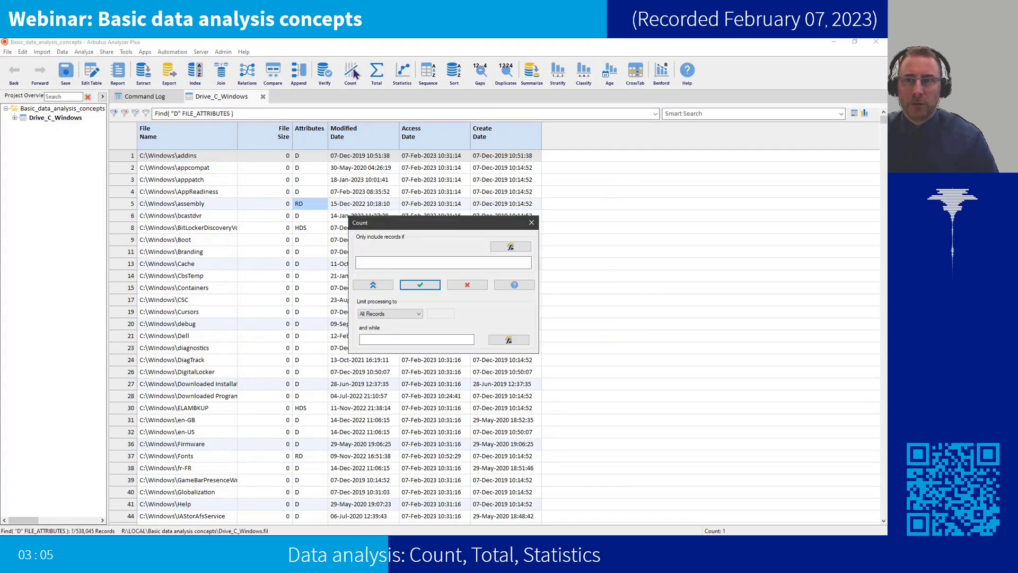
left_click(424, 285)
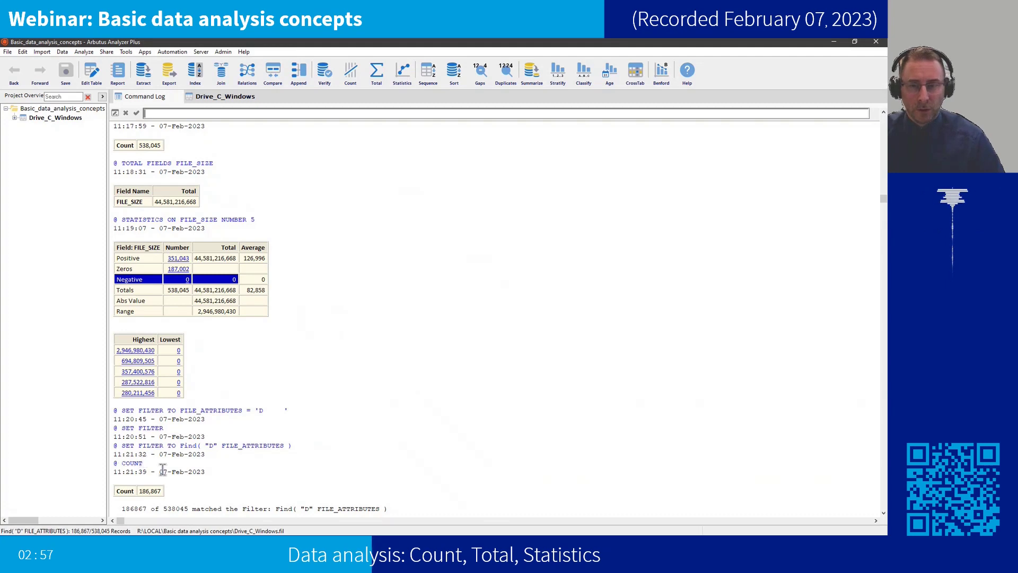
left_click_drag(122, 445, 304, 445)
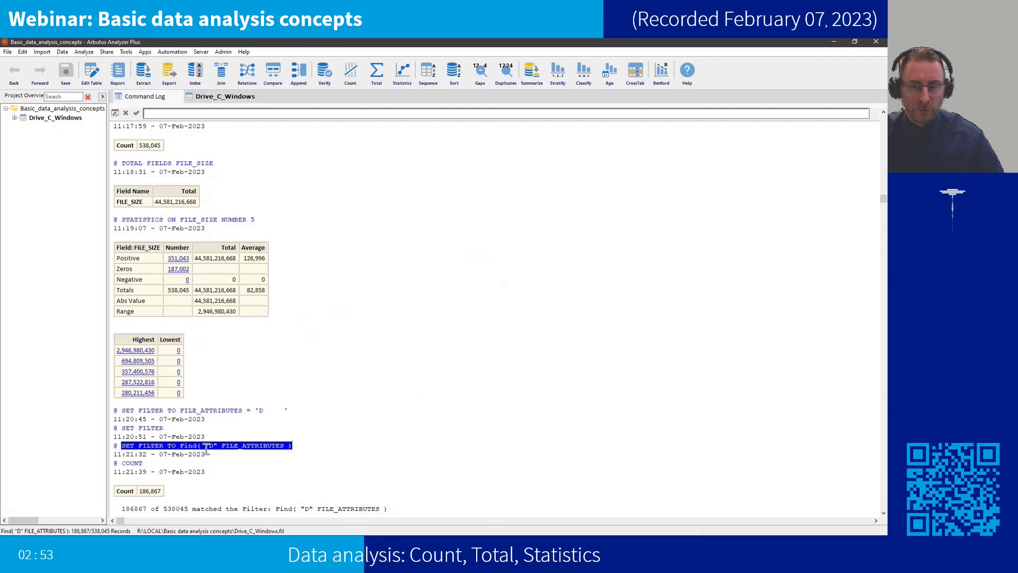
left_click(223, 447)
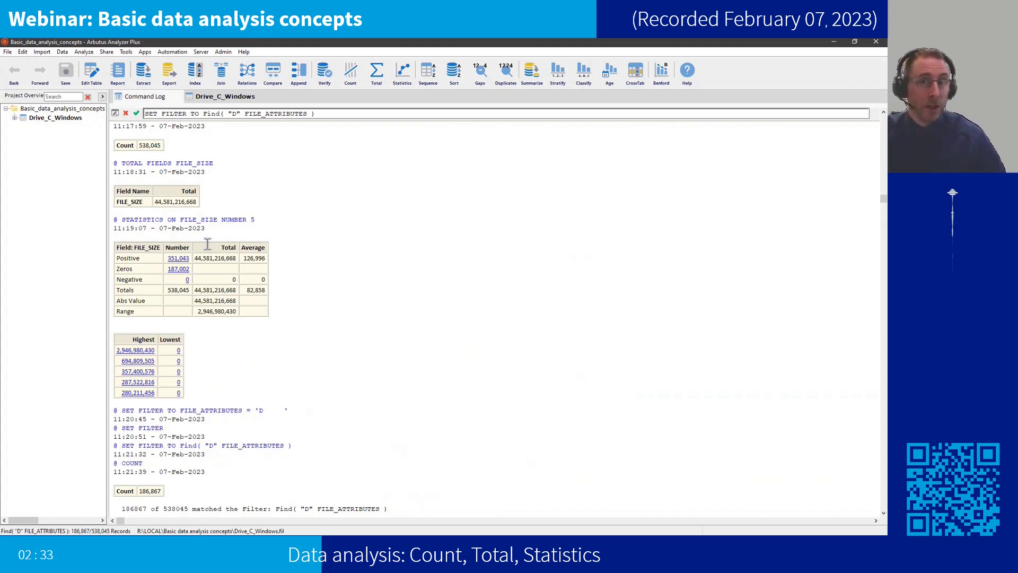
Return to the Drive_C_Windows table and remove the Find filter.
left_click(230, 98)
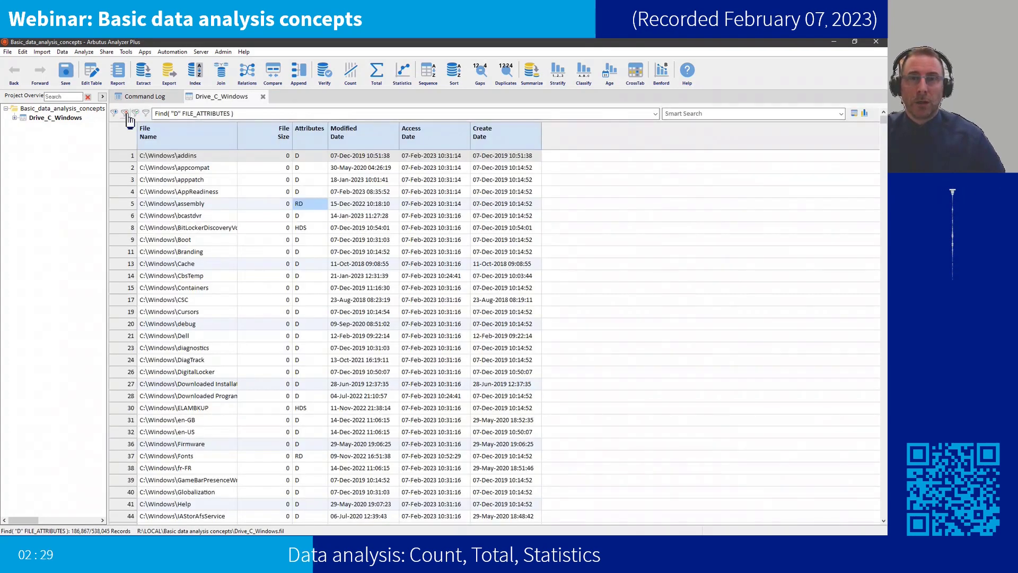
left_click(126, 115)
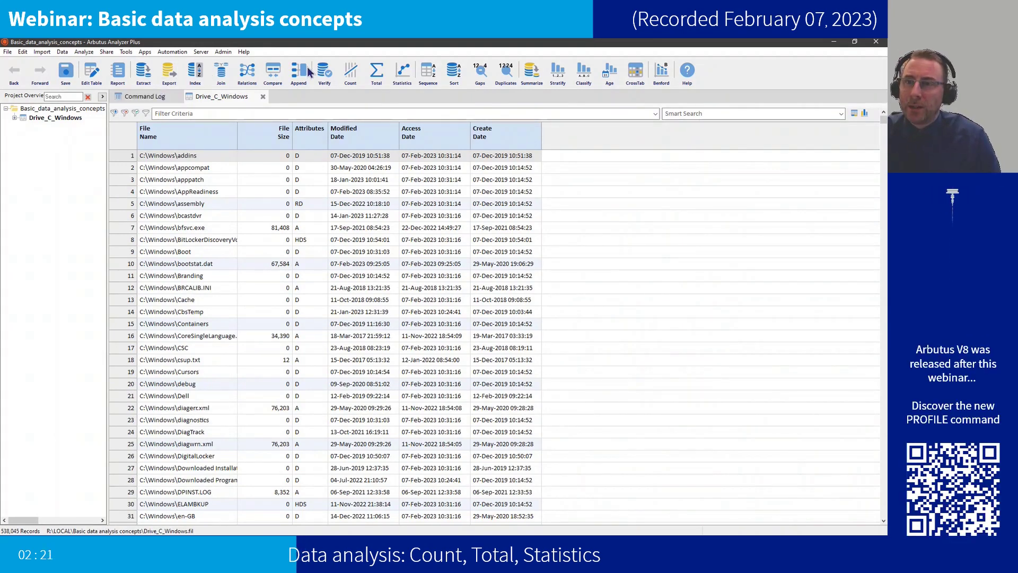
Generate statistics on the Modified Date field with 5 highest and lowest values, and examine the Weekends row of the result.
left_click_drag(348, 137, 352, 114)
left_click(134, 113)
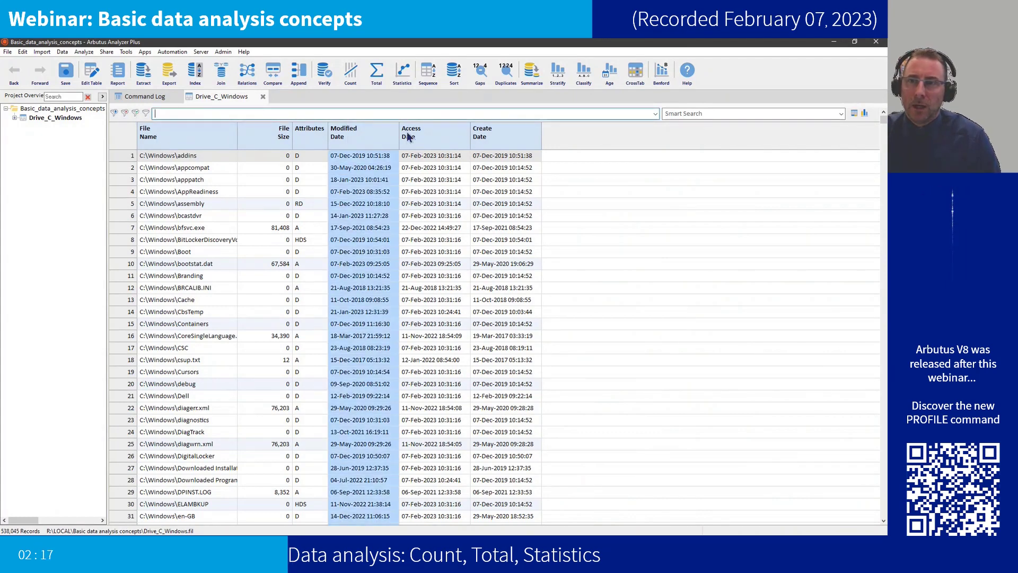
left_click(405, 77)
left_click(435, 294)
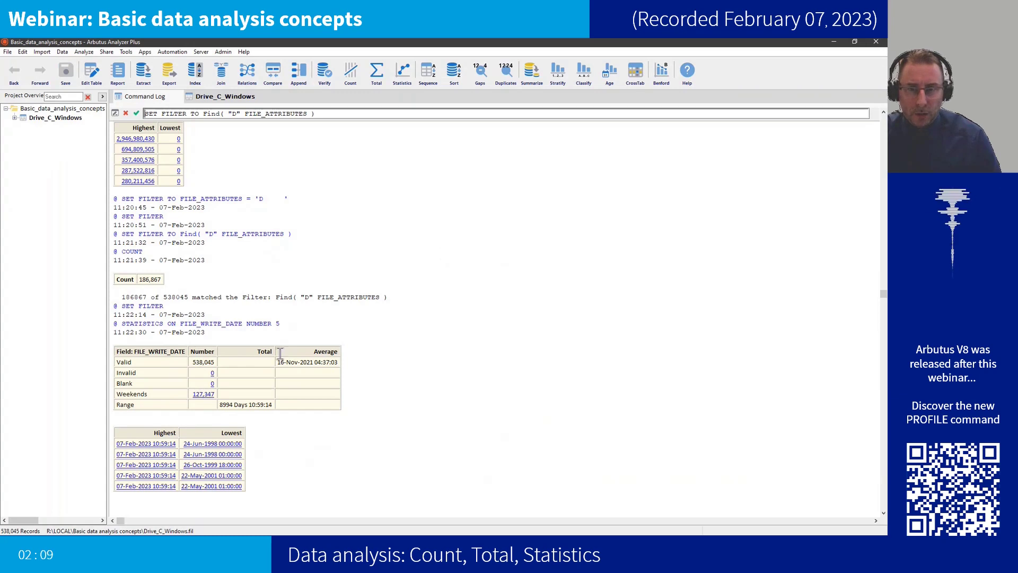
left_click_drag(142, 399, 237, 393)
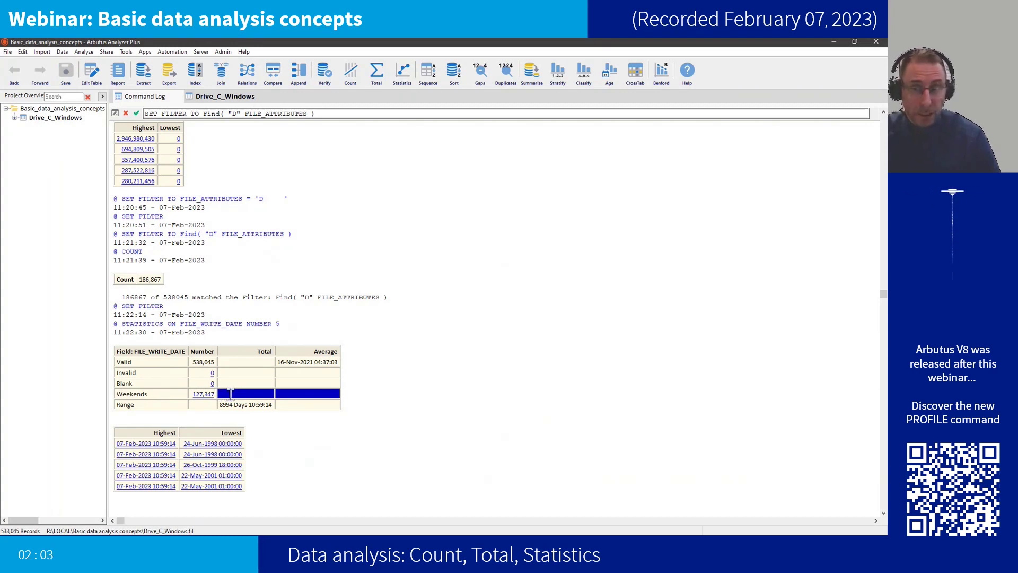
left_click(343, 457)
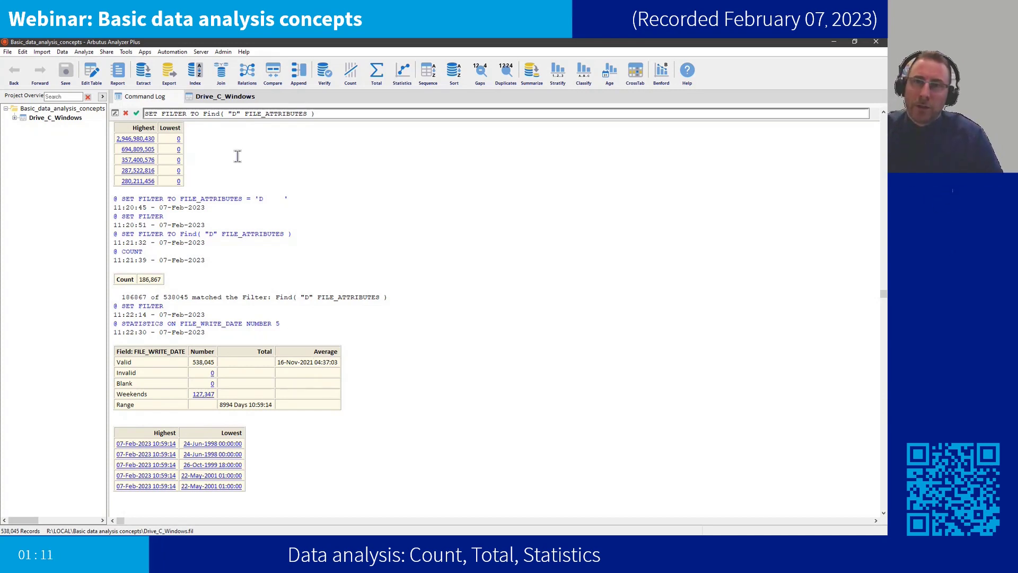
Return to the Drive_C_Windows table and start a view filter expression with FILE_WRITE_DATE <.
left_click(226, 96)
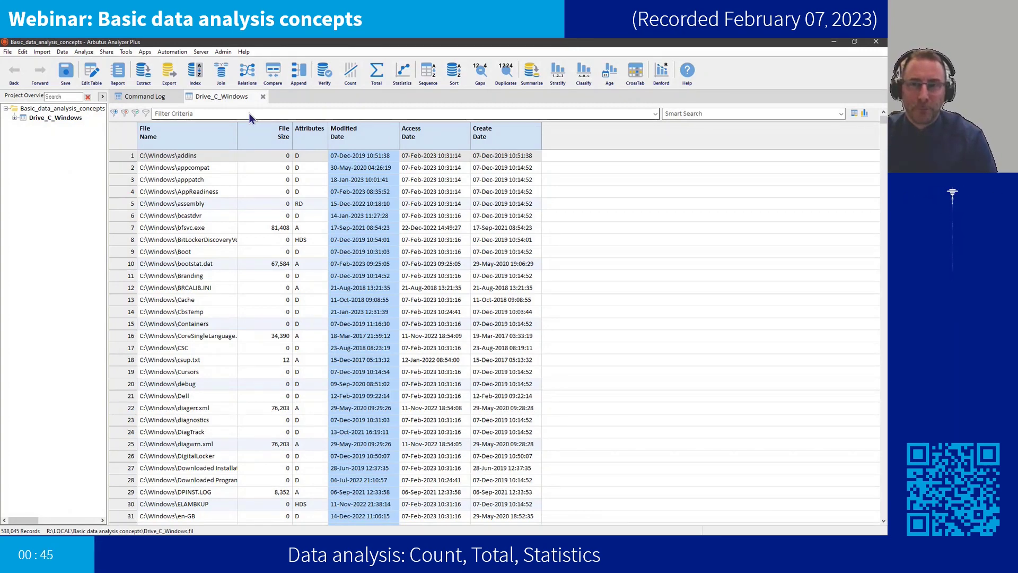
left_click(146, 114)
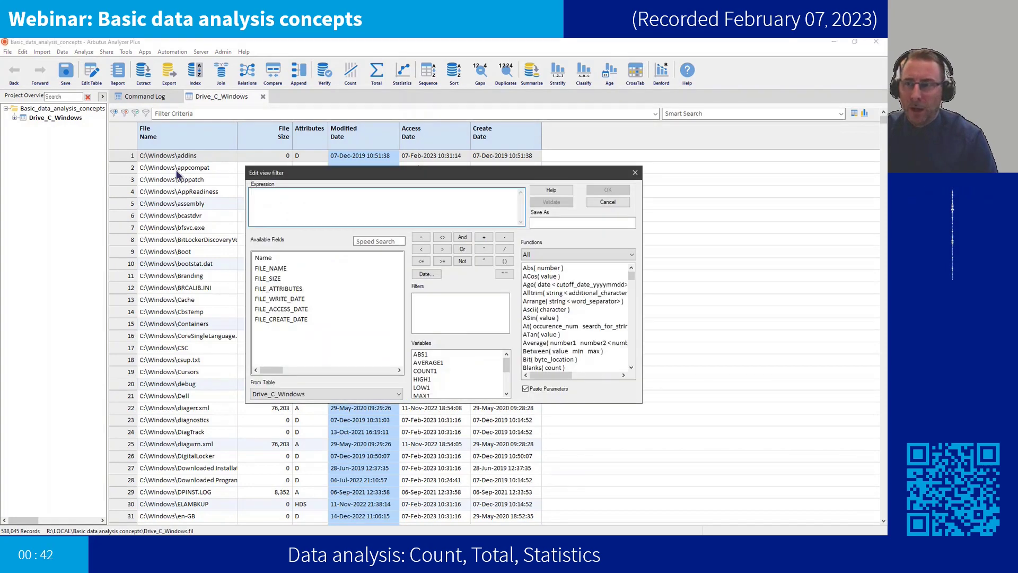
double_click(279, 299)
left_click(421, 249)
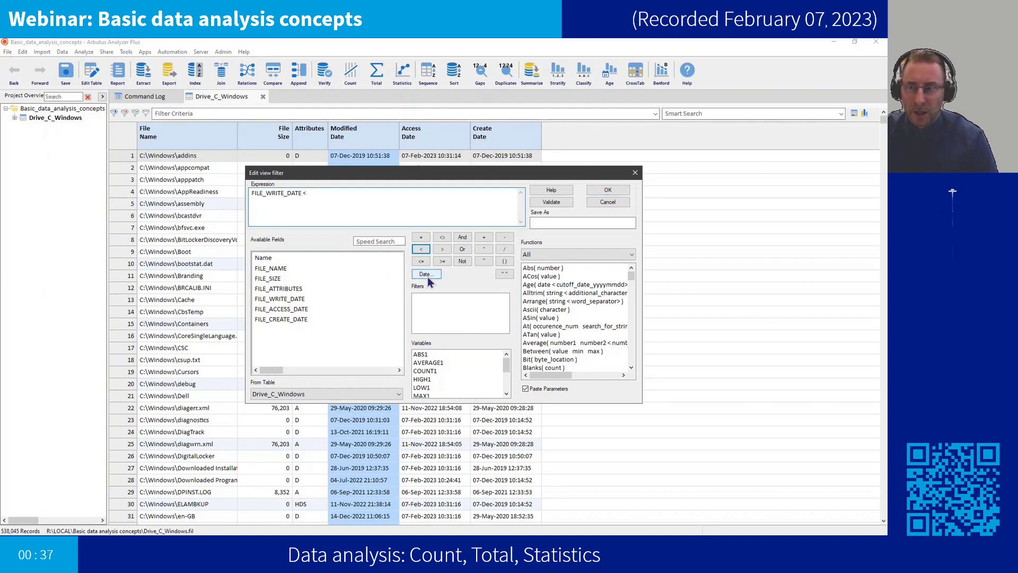
Complete the FILE_WRITE_DATE < filter expression with the date 14 February 2005 and apply it to the view.
left_click(427, 274)
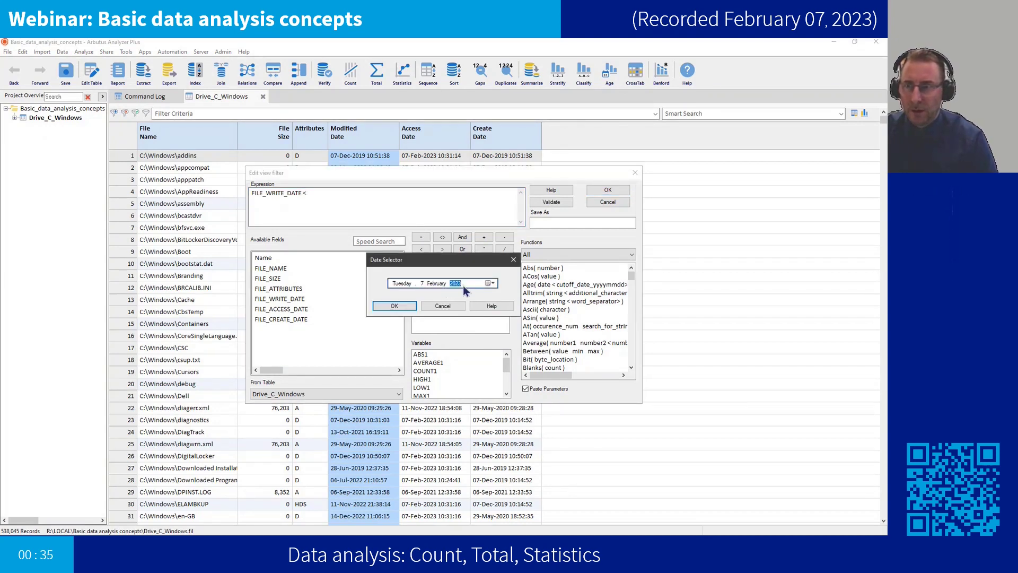
left_click(490, 283)
left_click(450, 296)
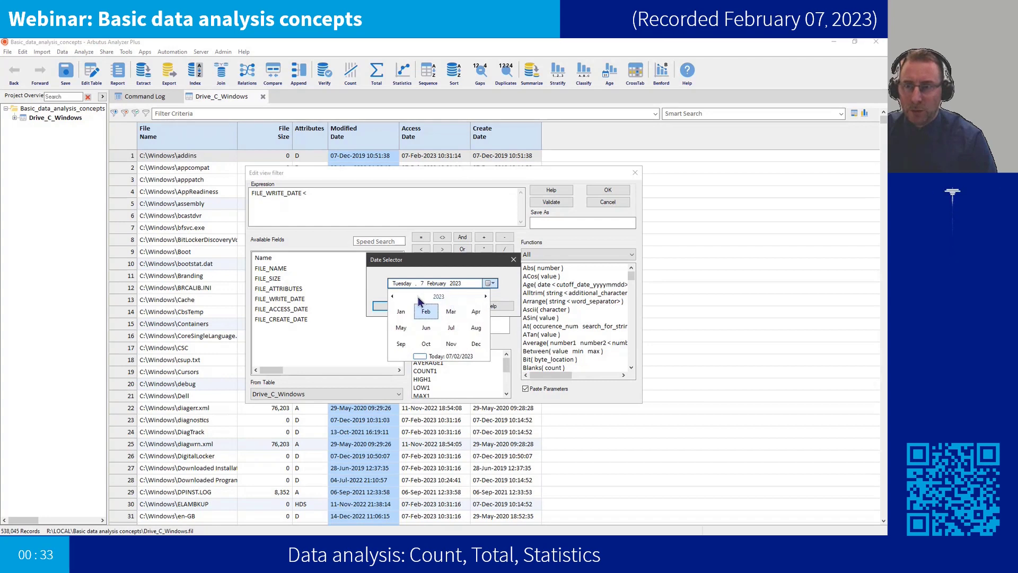
left_click(432, 297)
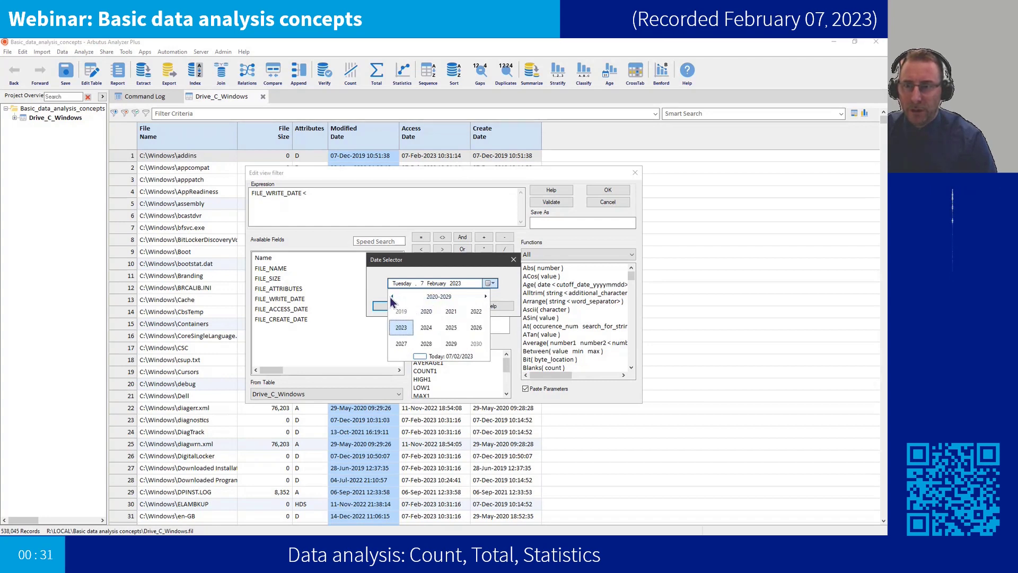
left_click(392, 297)
left_click(393, 296)
left_click(395, 296)
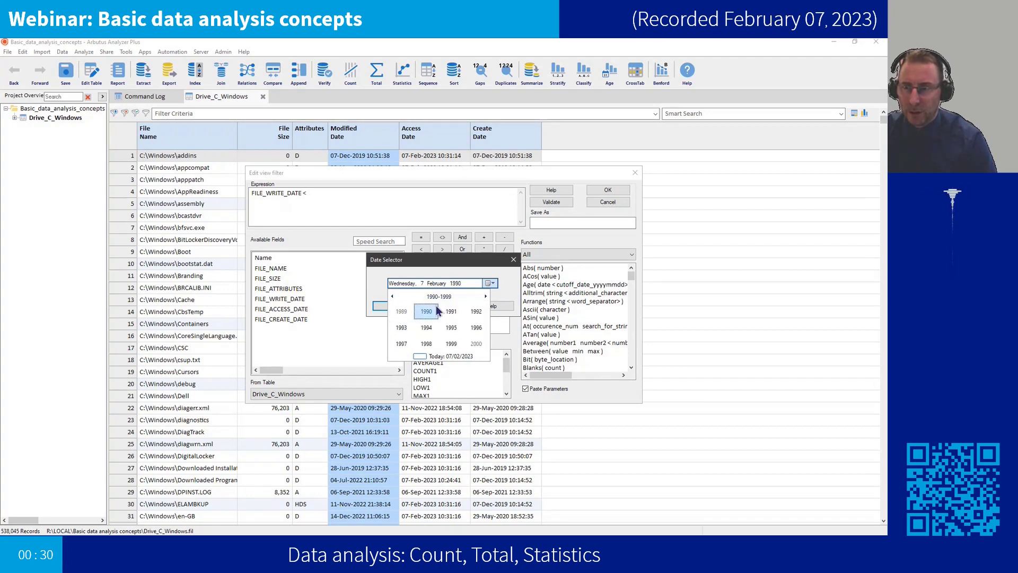
left_click(485, 296)
left_click(450, 328)
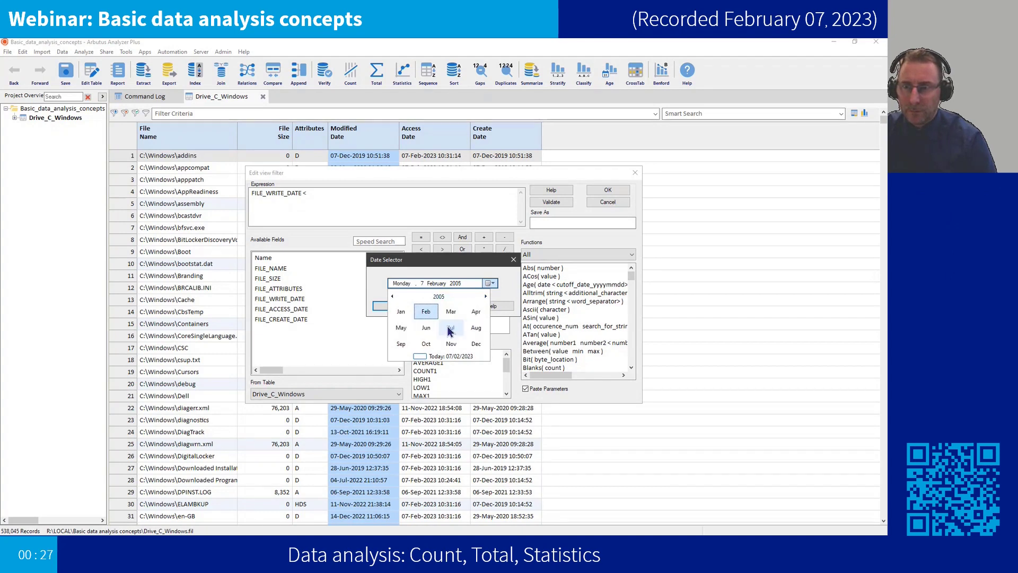
left_click(436, 317)
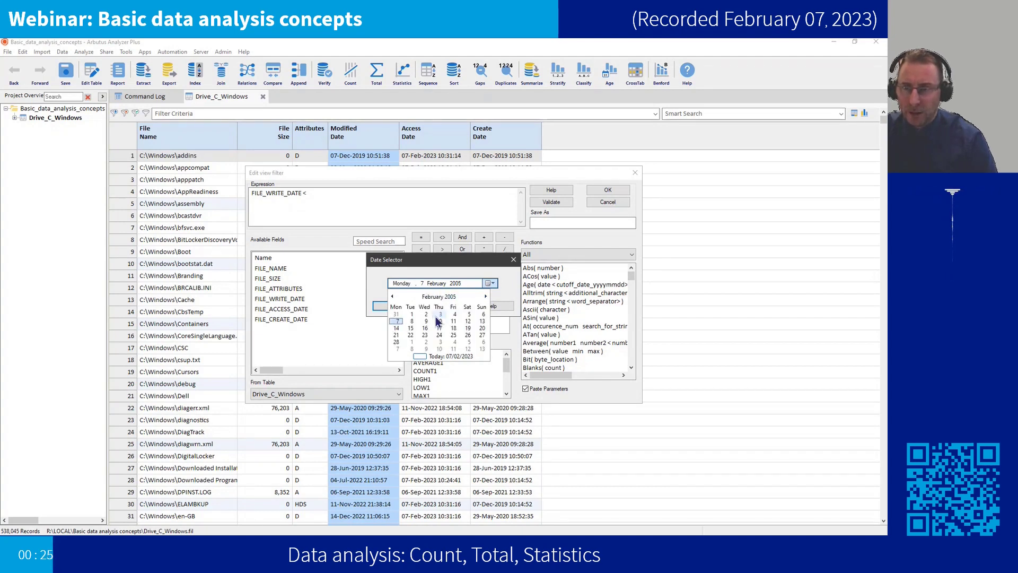
left_click(397, 328)
left_click(404, 307)
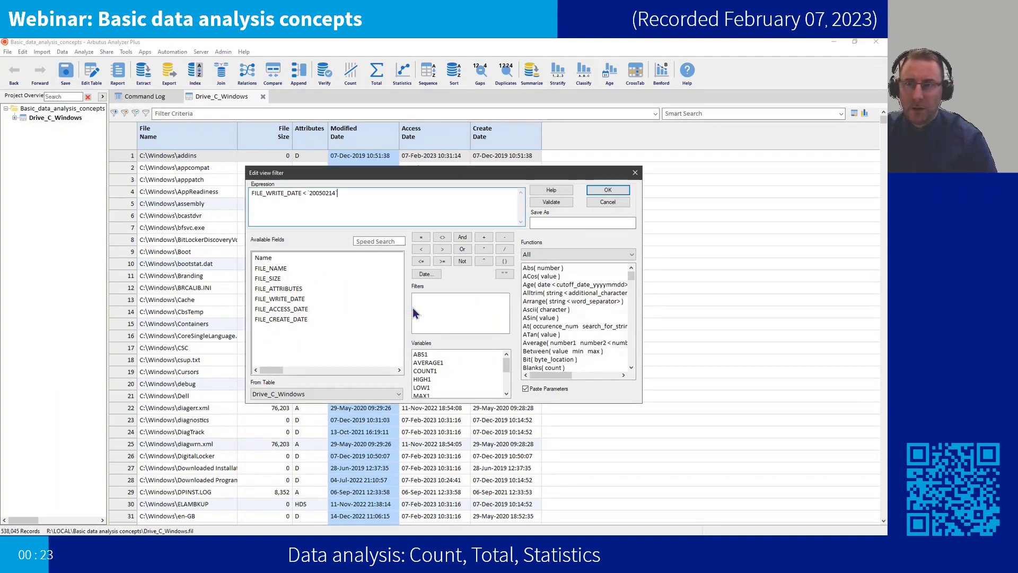
left_click(600, 189)
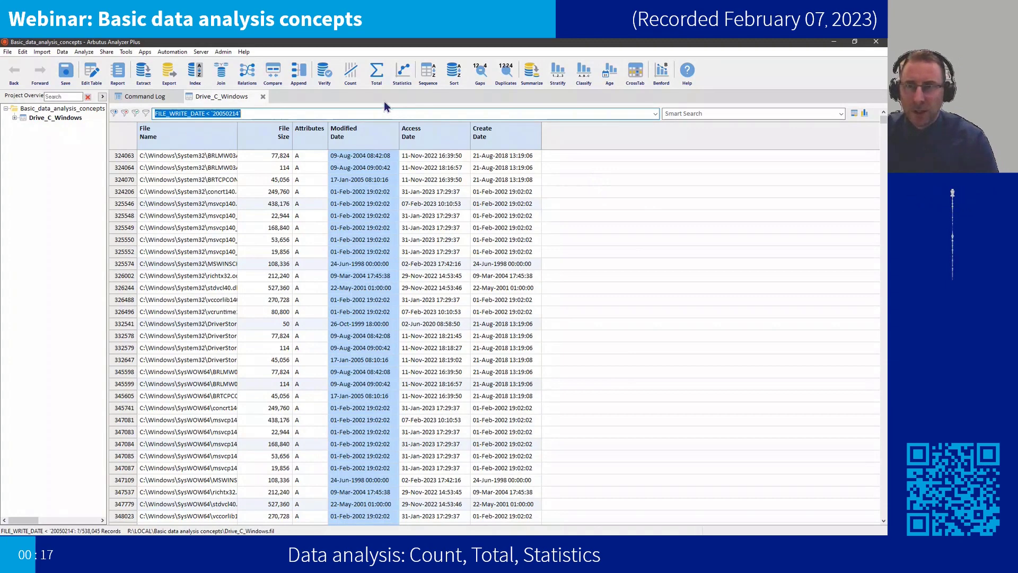
Count the filtered records and clear the recalled SET FILTER command from the command line.
left_click(350, 76)
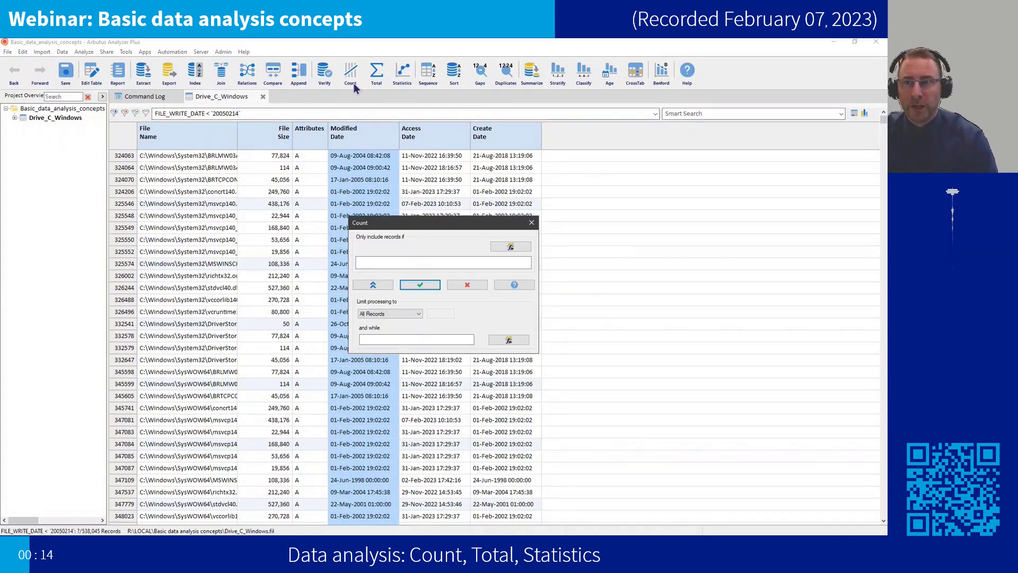
left_click(425, 287)
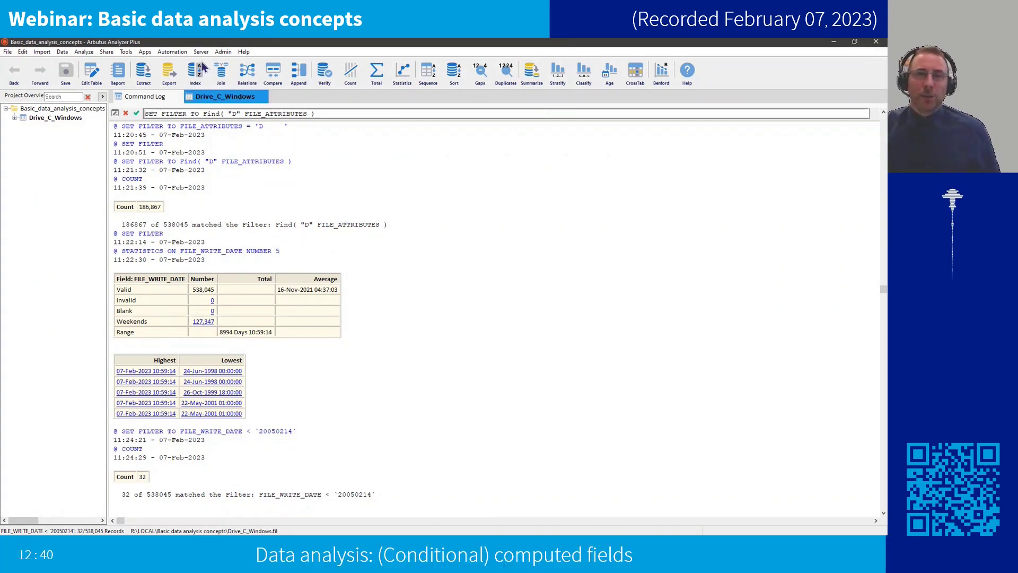
left_click(125, 114)
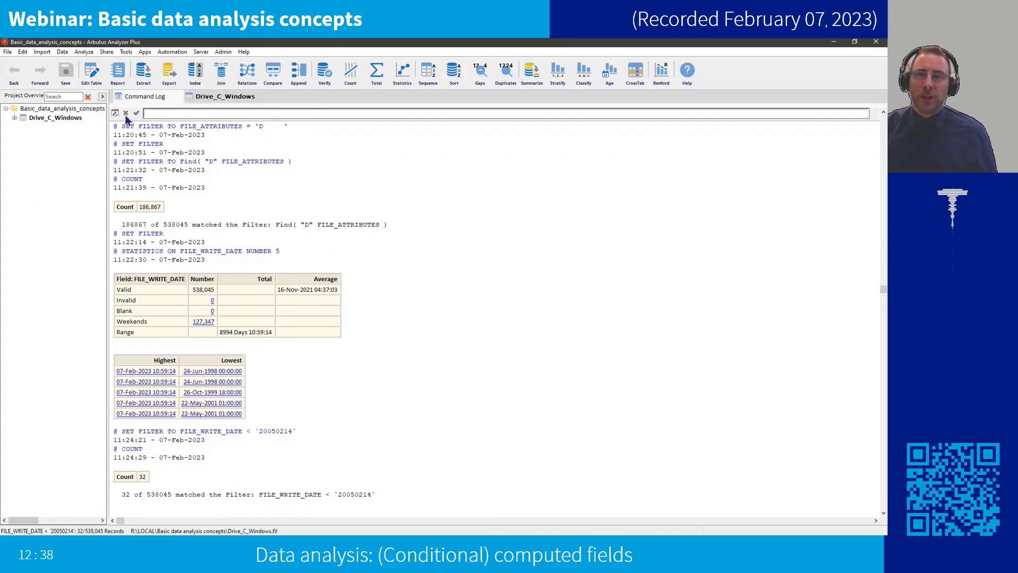
Return to the Drive_C_Windows table and add a new computed field named C_FileSizeMB in its table layout.
left_click(195, 102)
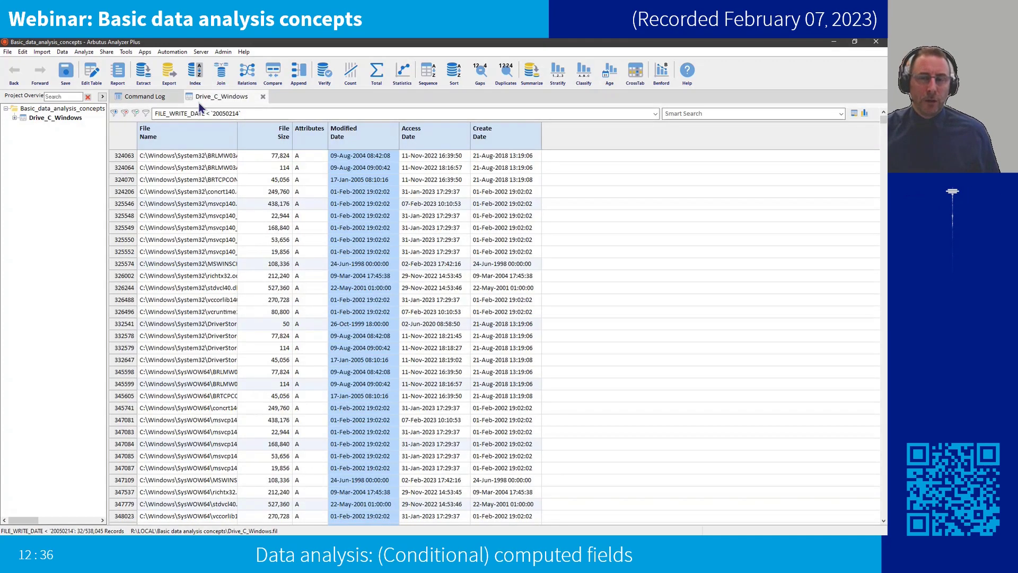
left_click(281, 156)
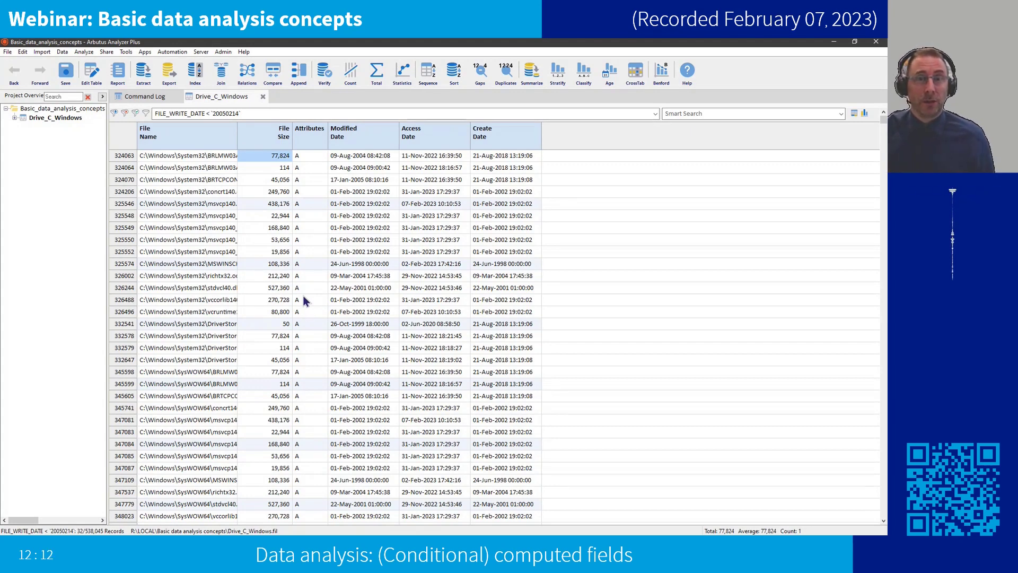
left_click(93, 77)
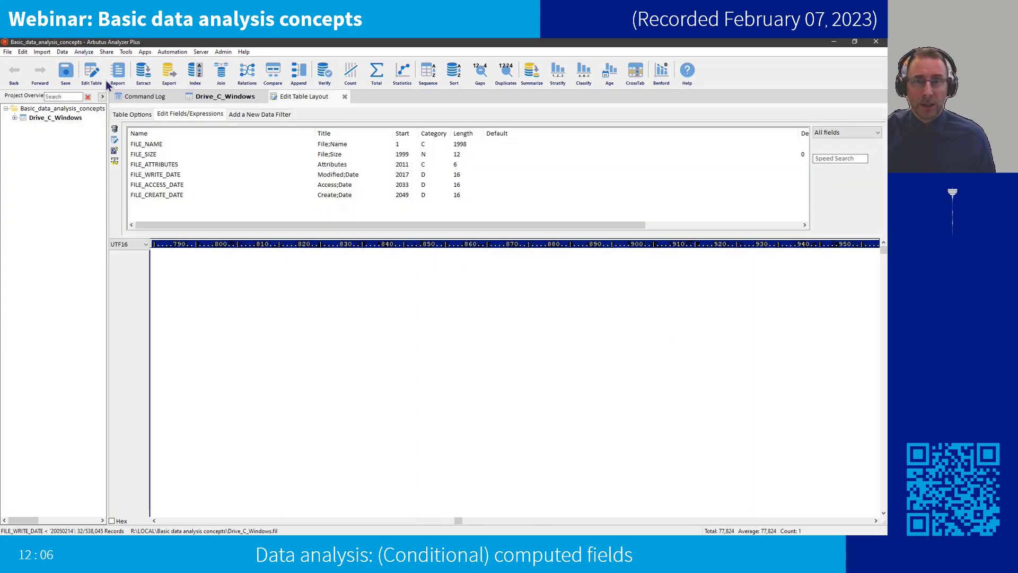
left_click(115, 154)
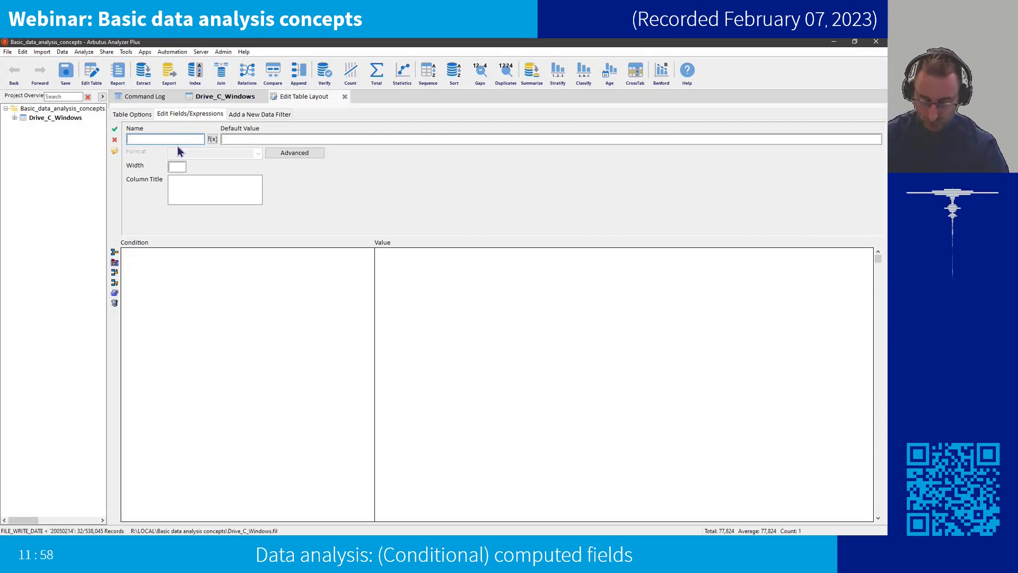
type("C_")
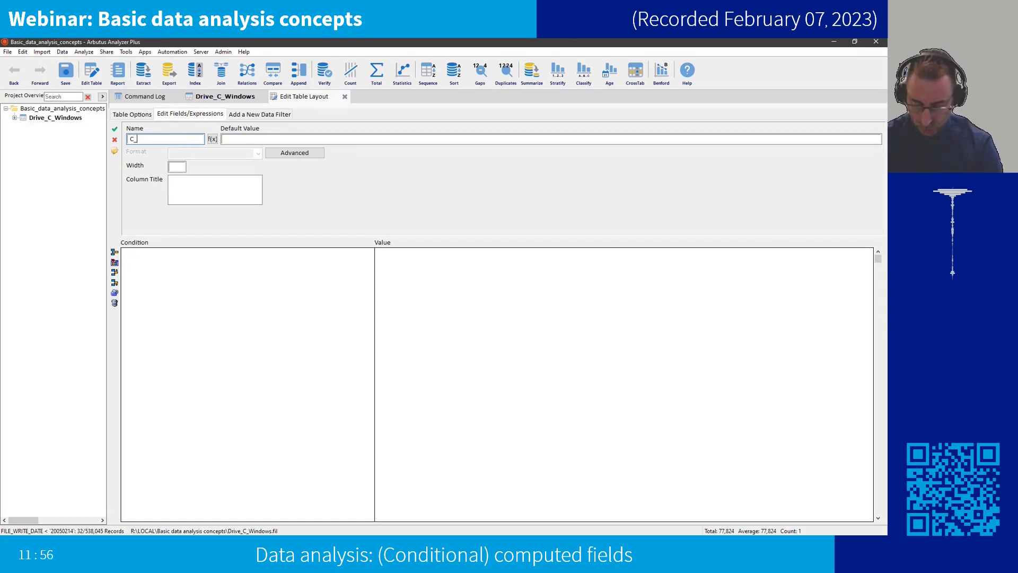
type("File")
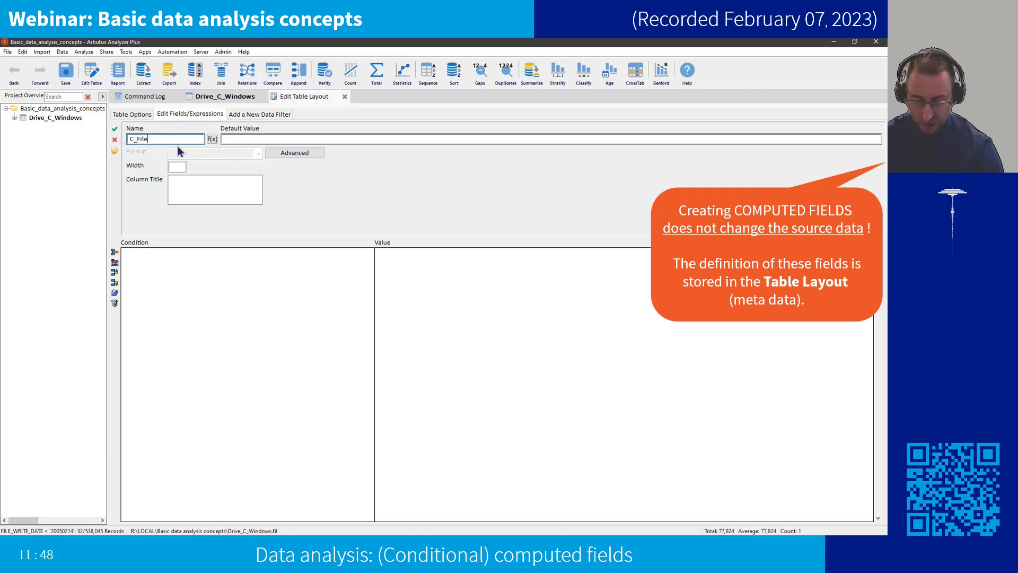
type("SizeMB")
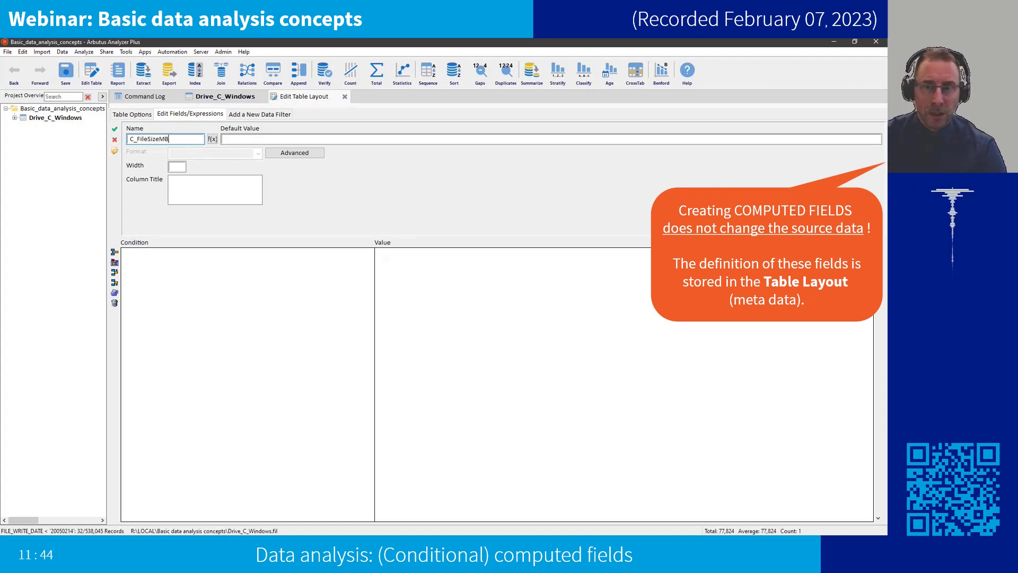
Give the C_FileSizeMB field the two-line column title "File size" and "(MB)", and open its default value for entry.
left_click(228, 188)
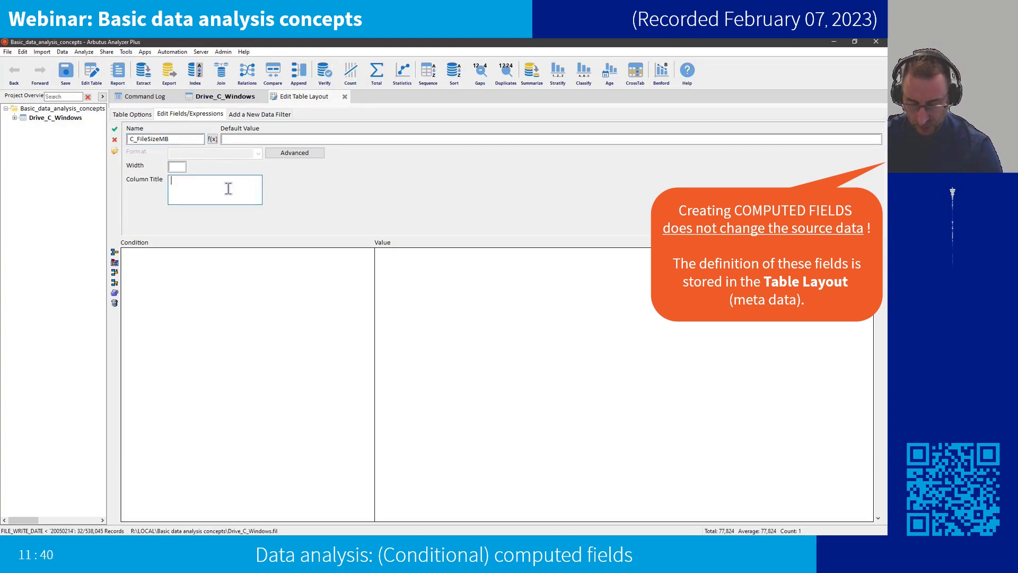
type("File size")
key("Return")
type("(MB)")
left_click(248, 139)
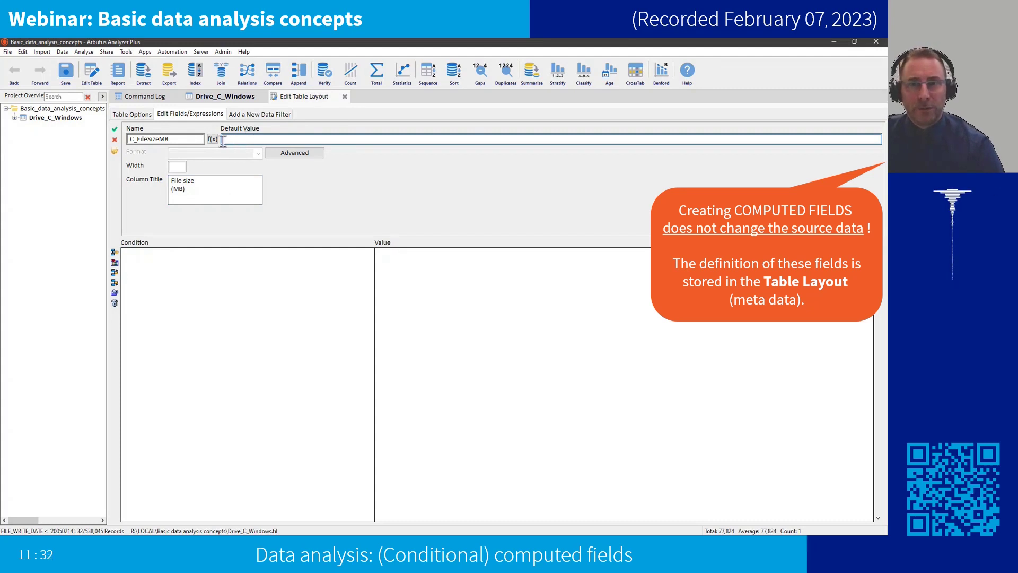
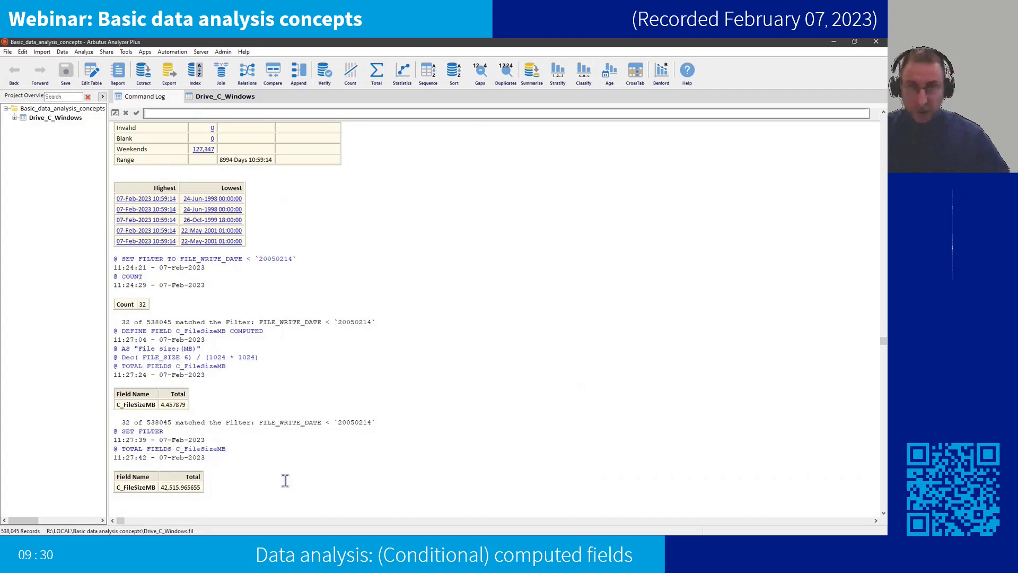
Return to the Drive_C_Windows table and widen the File Name column to examine the full paths further down the records.
left_click(219, 98)
left_click(313, 169)
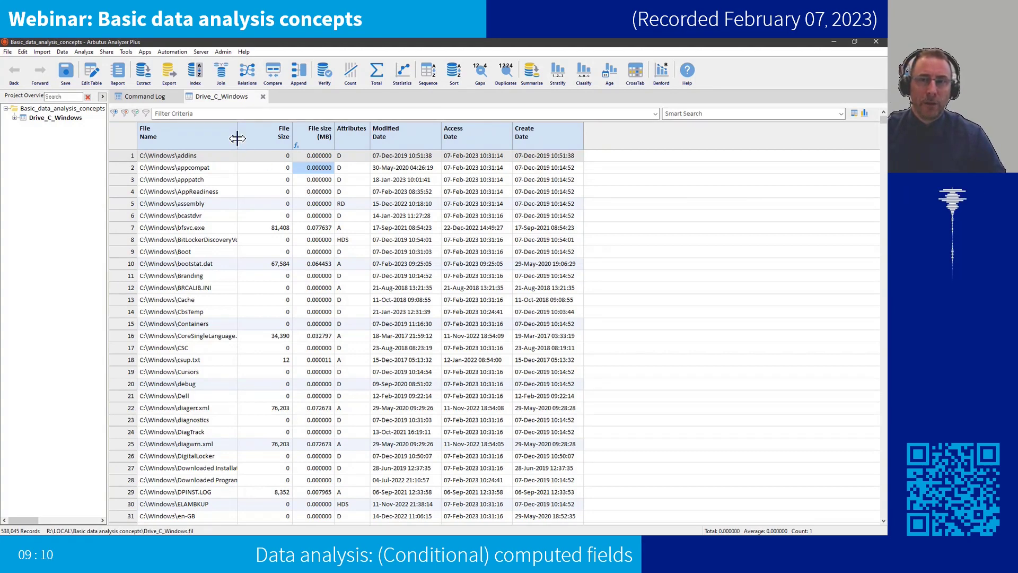
left_click_drag(237, 138, 716, 138)
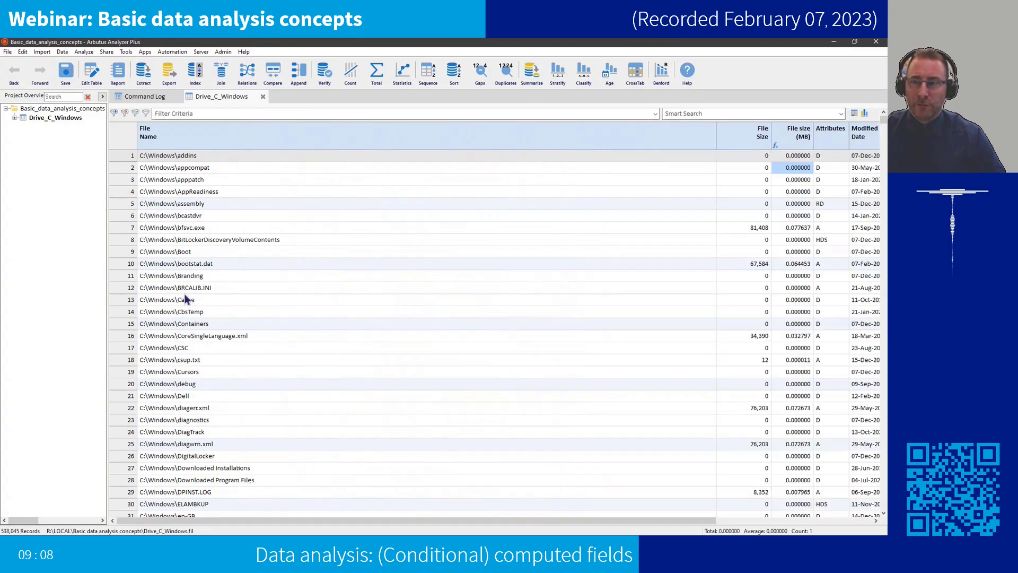
left_click(884, 330)
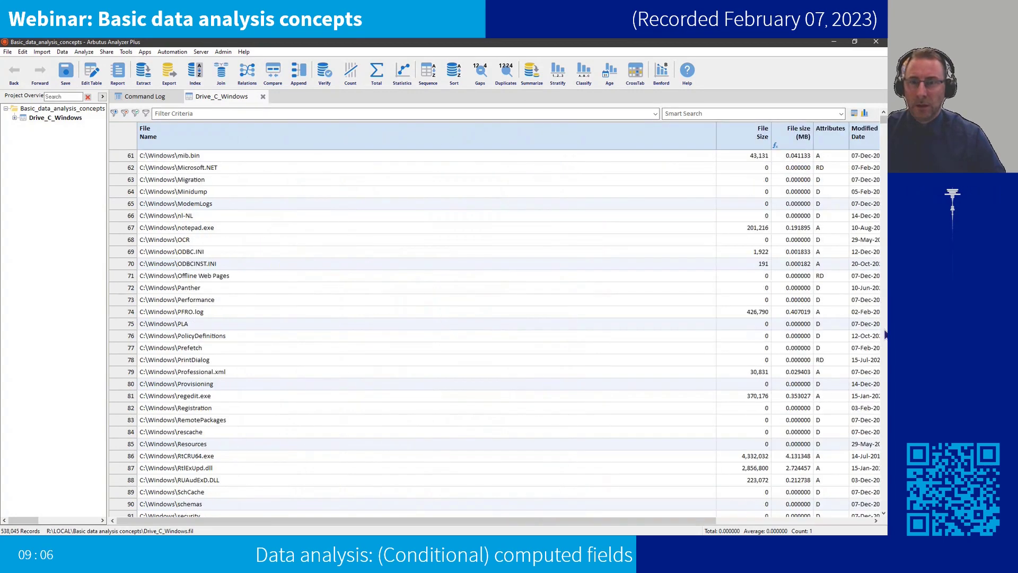
left_click(884, 334)
left_click(568, 406)
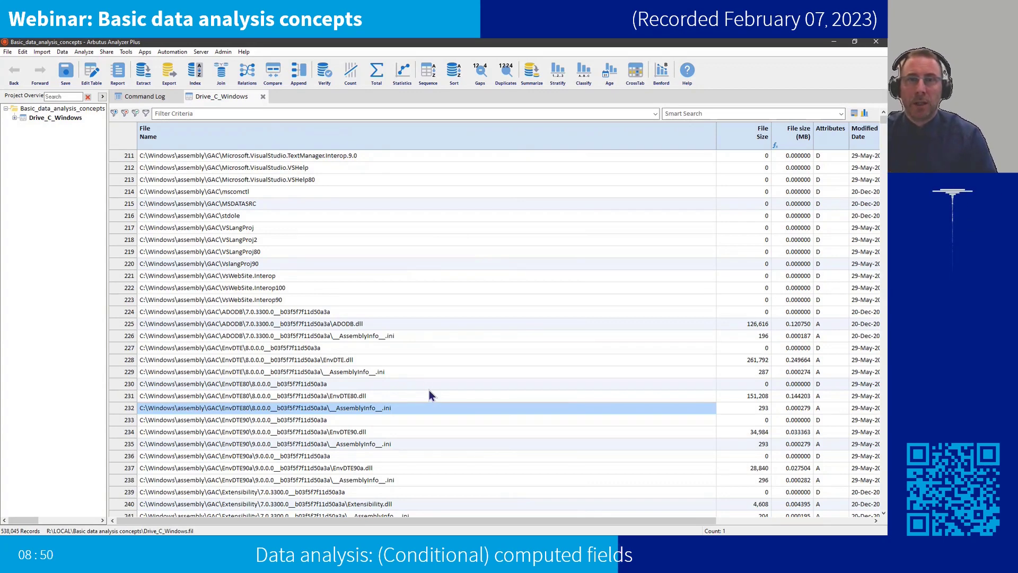
Add another computed field named C_FilenameSimple to the Drive_C_Windows table layout.
left_click(93, 77)
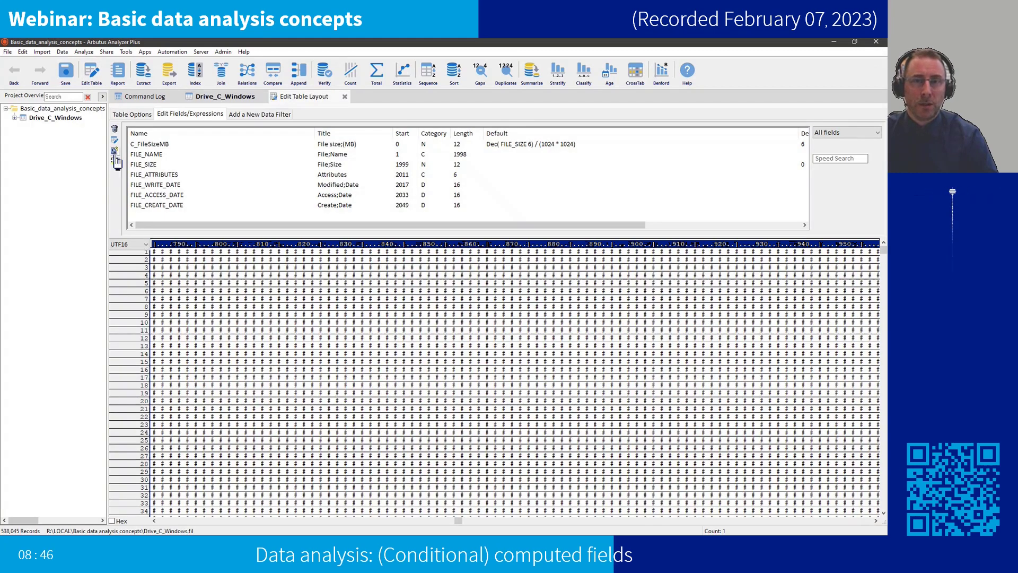
left_click(117, 160)
type("C_Fi")
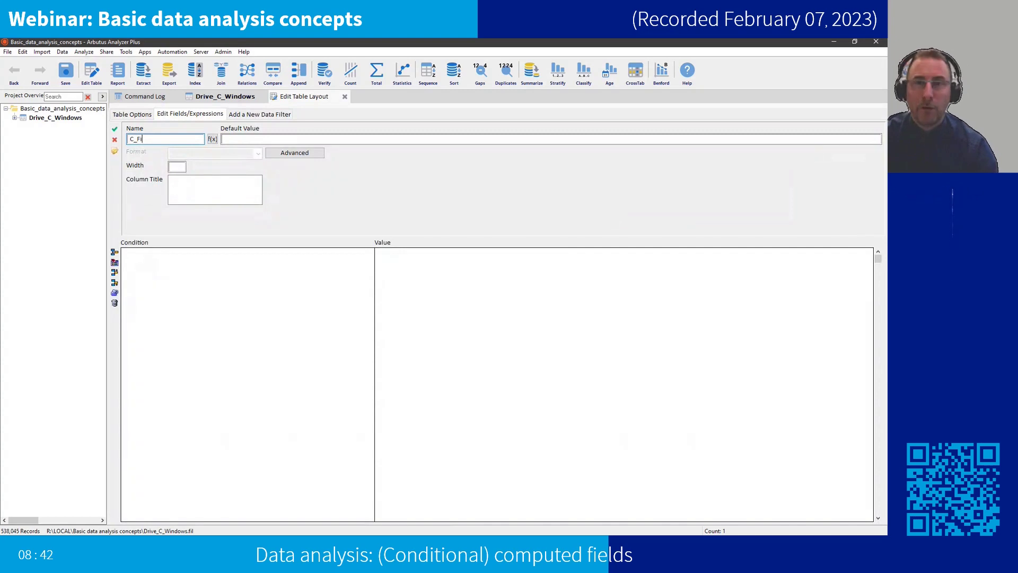
type("lename")
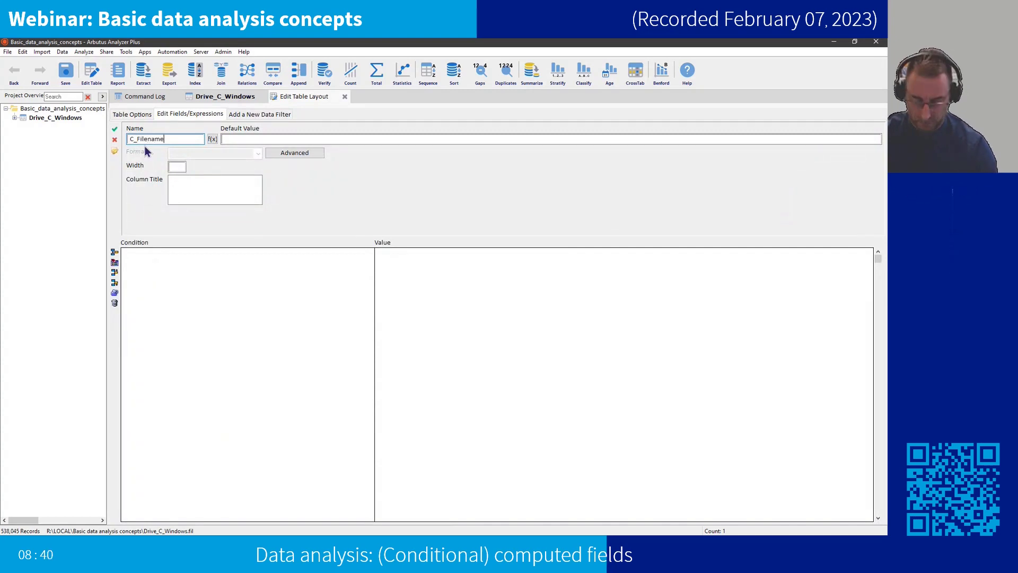
type("Simple")
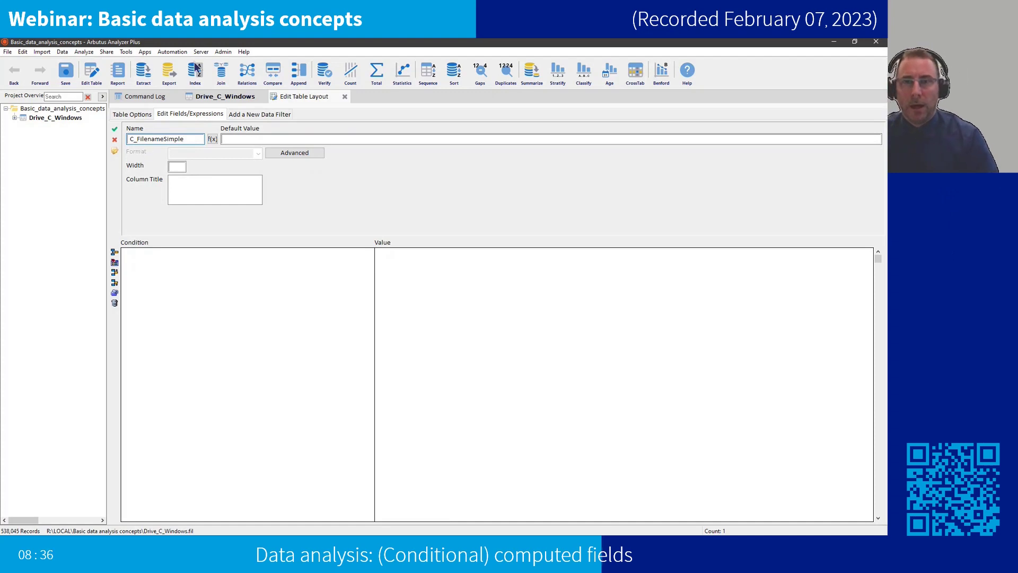
Open the expression builder for the C_FilenameSimple default value and insert the Split function from the String functions.
left_click(215, 139)
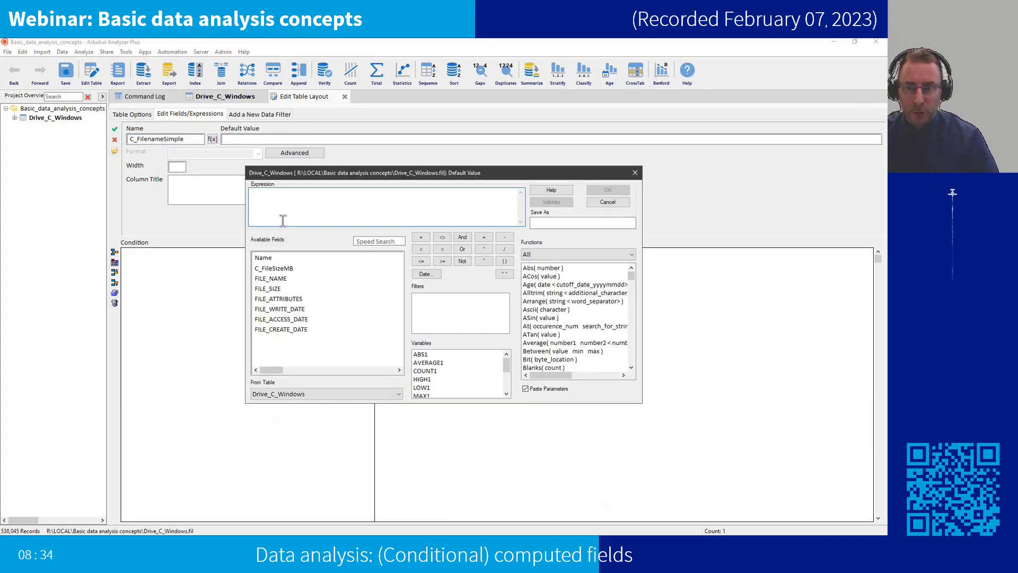
left_click(270, 279)
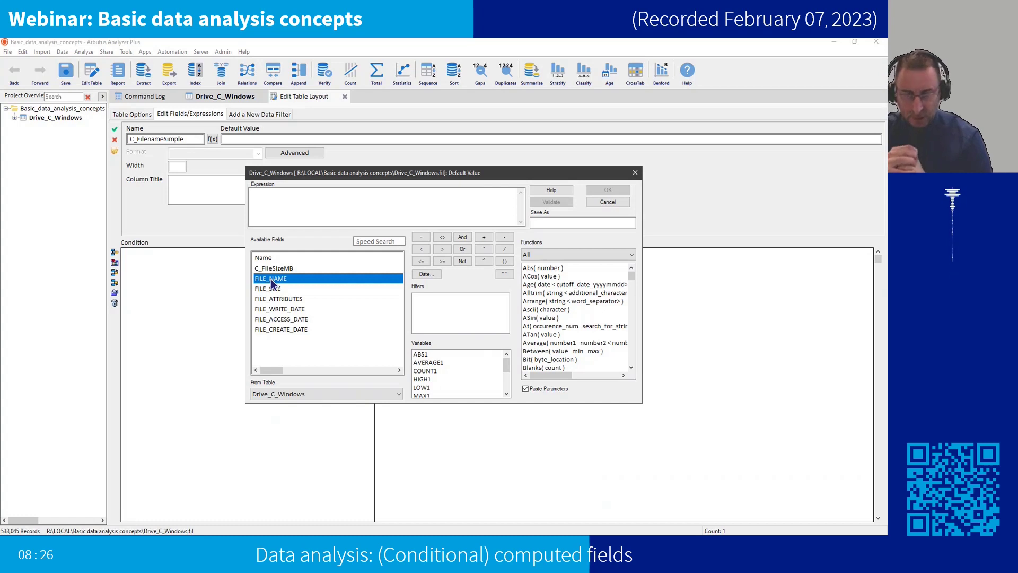
left_click(612, 255)
left_click(600, 339)
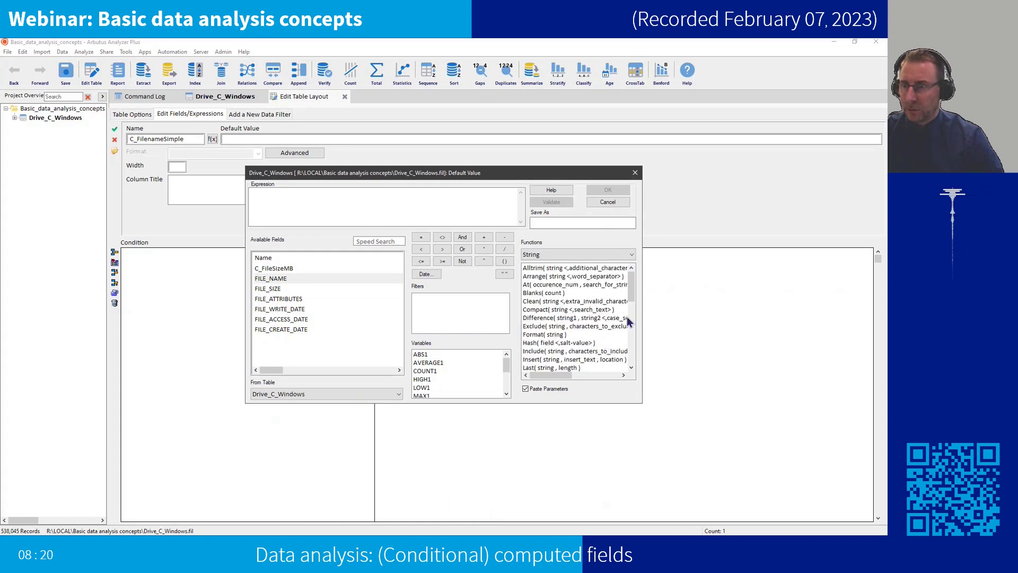
left_click(631, 305)
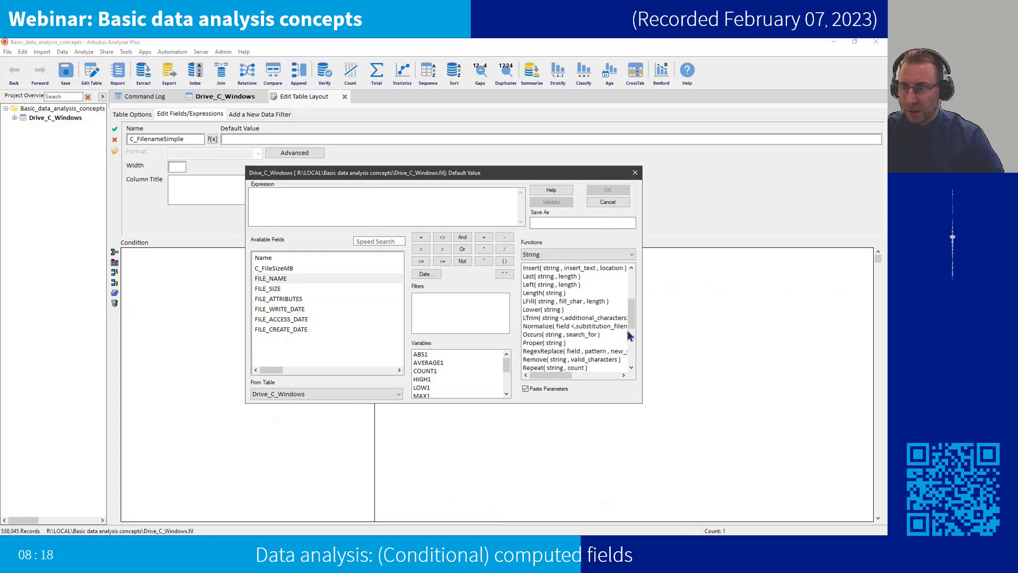
left_click(632, 339)
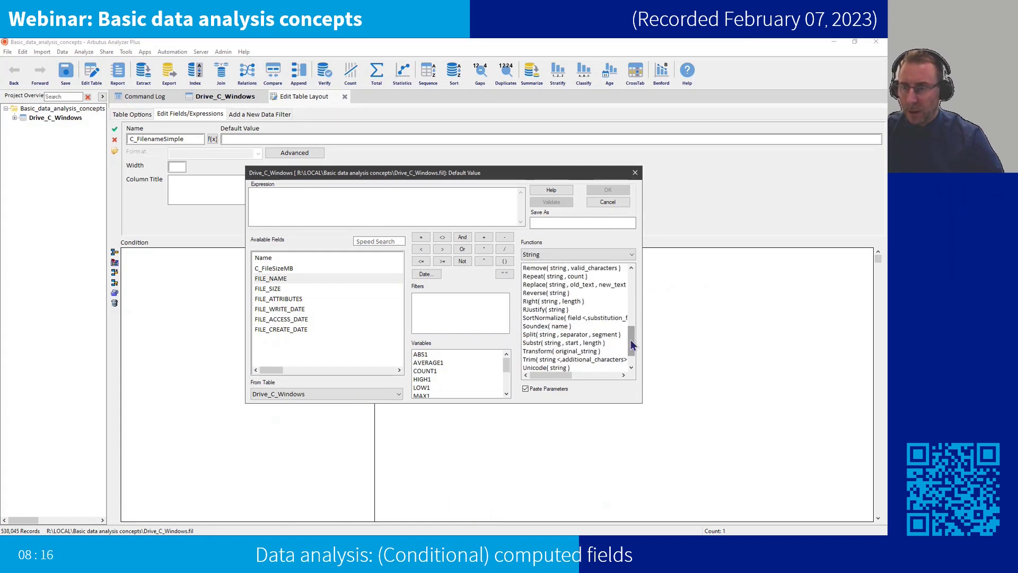
double_click(596, 336)
Fill in the Split function with FILE_NAME as the string, "\" as the separator and (-1) as the segment.
left_click_drag(268, 195, 286, 196)
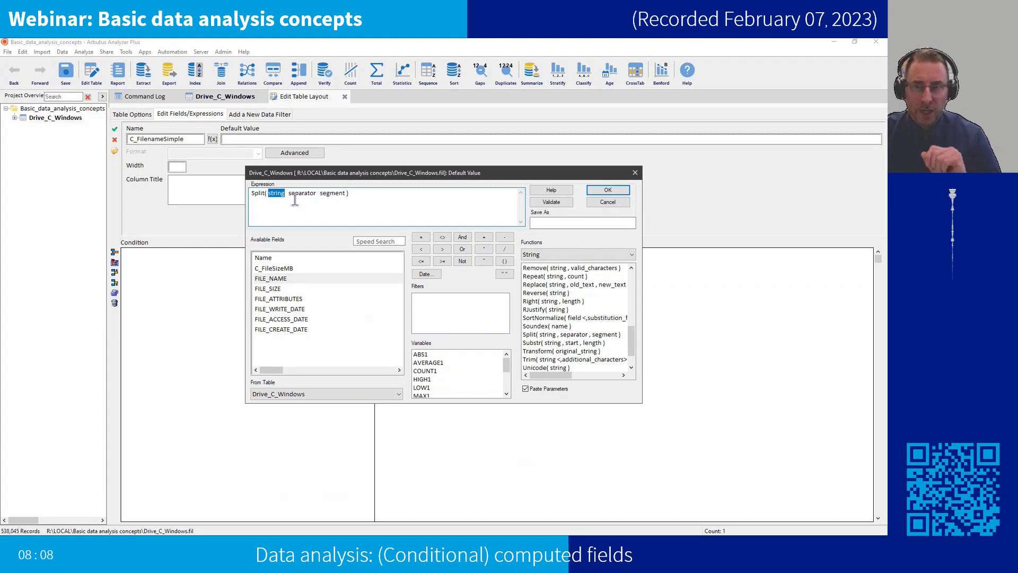
left_click(278, 281)
double_click(277, 281)
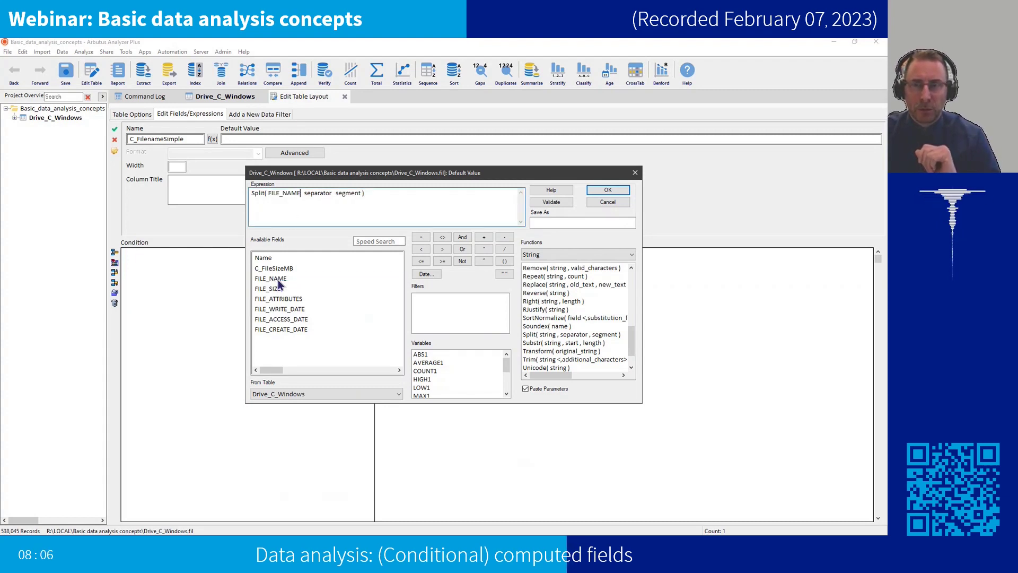
double_click(318, 193)
type("\"\\\"")
type("\\")
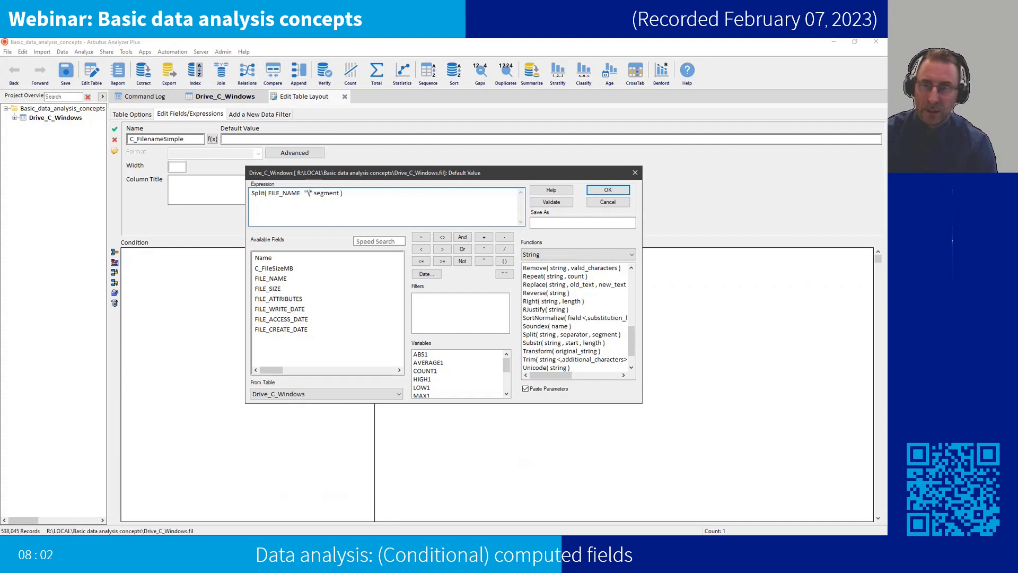
left_click_drag(313, 193, 342, 193)
key("BackSpace")
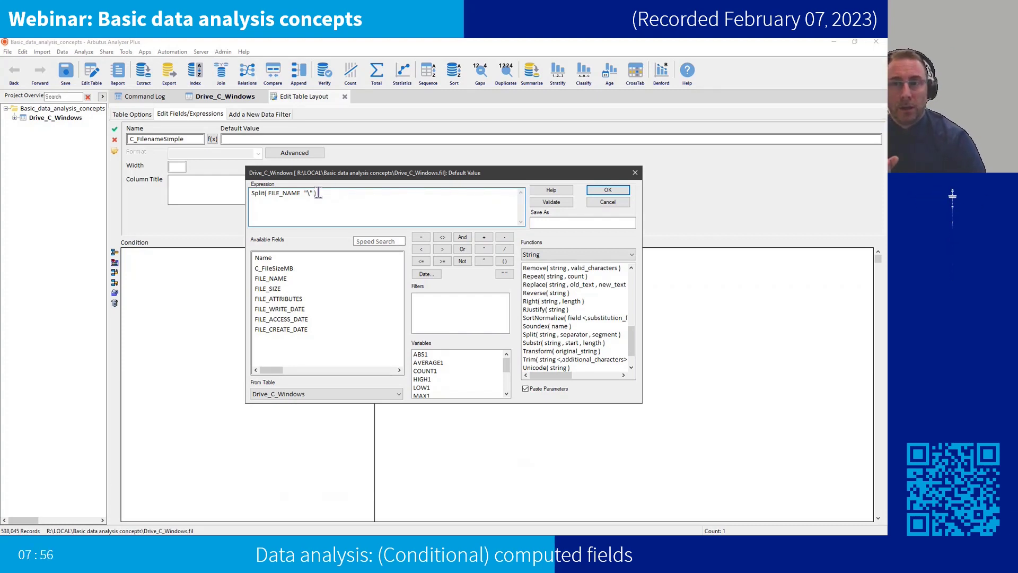
type("()")
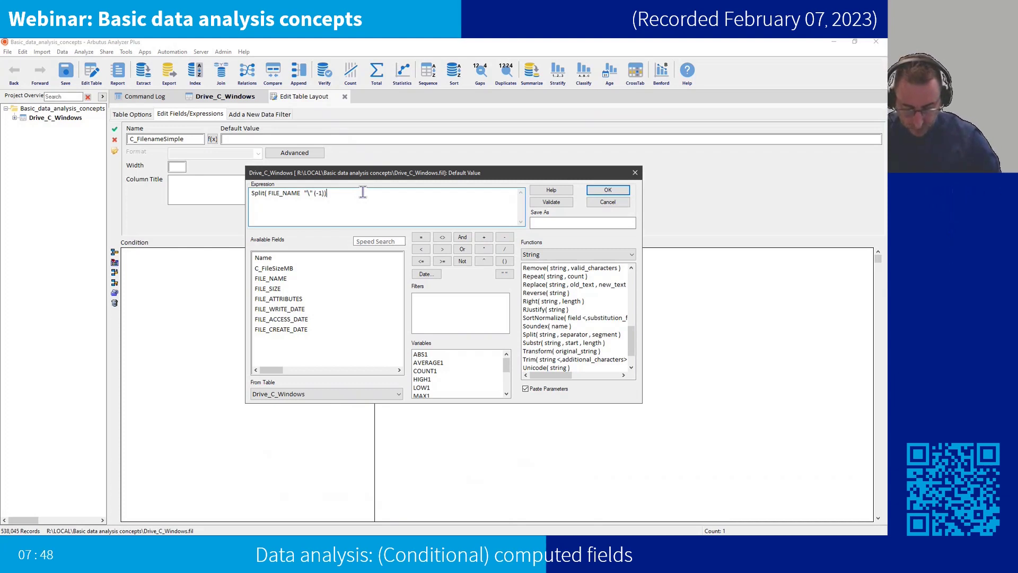
Wrap FILE_NAME inside the Split expression in the Lower function.
left_click_drag(268, 193, 302, 193)
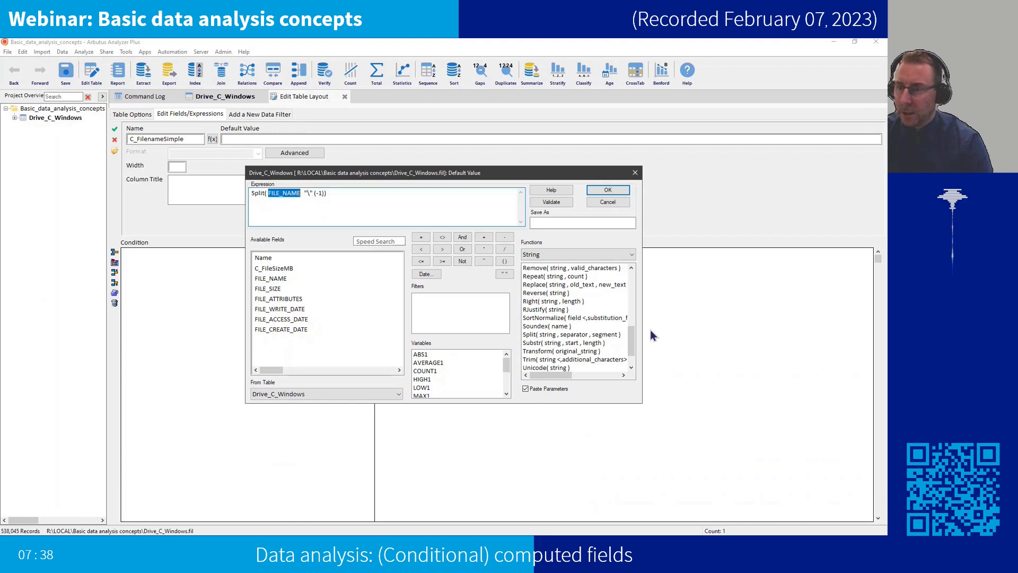
scroll(602, 317, "up", 4)
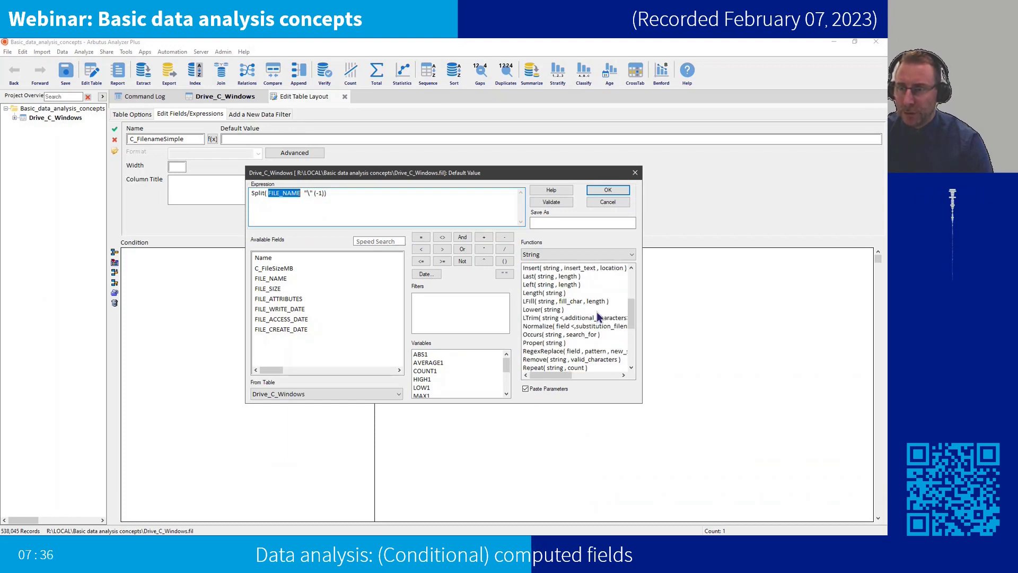
double_click(540, 309)
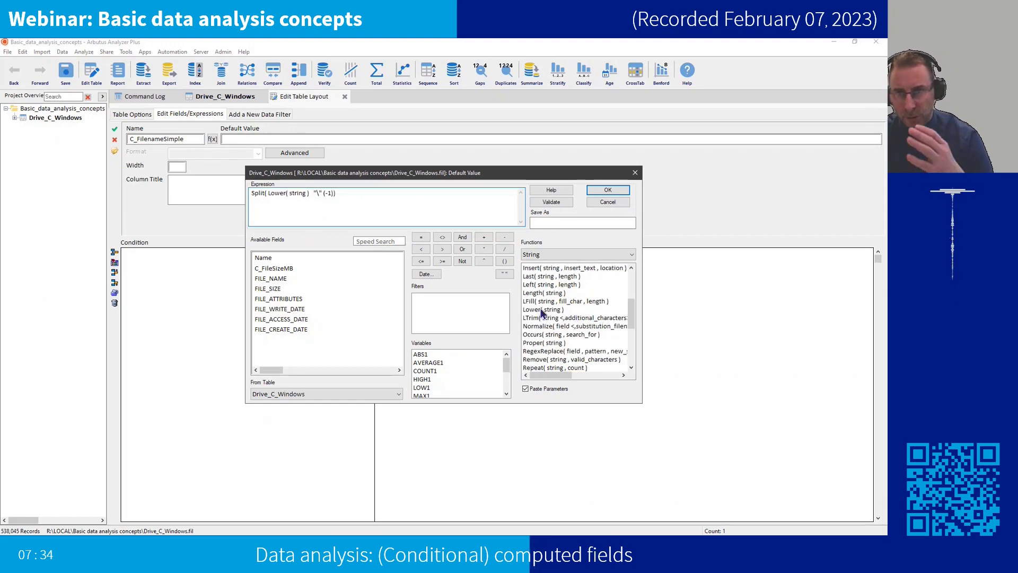
double_click(297, 193)
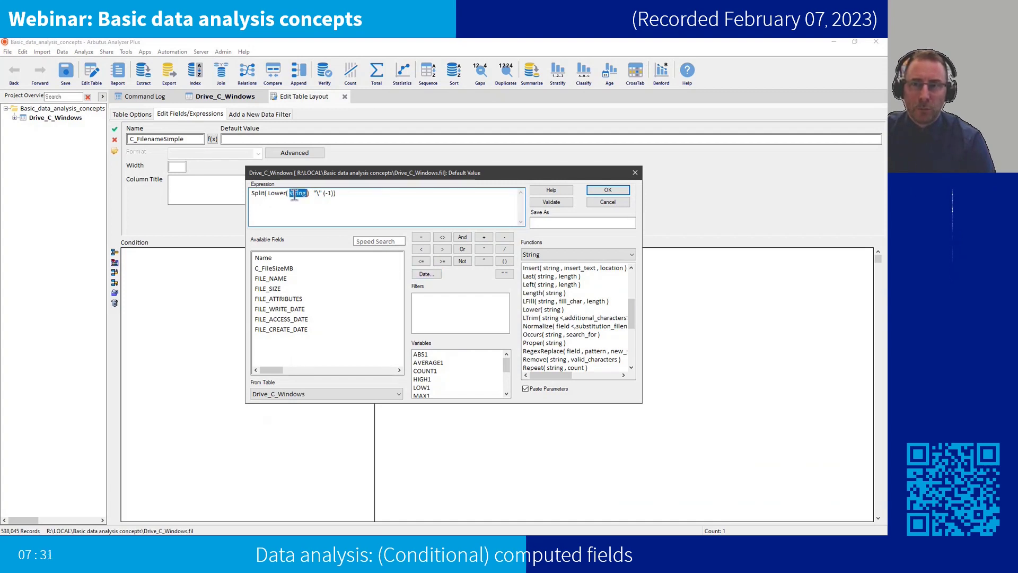
double_click(277, 281)
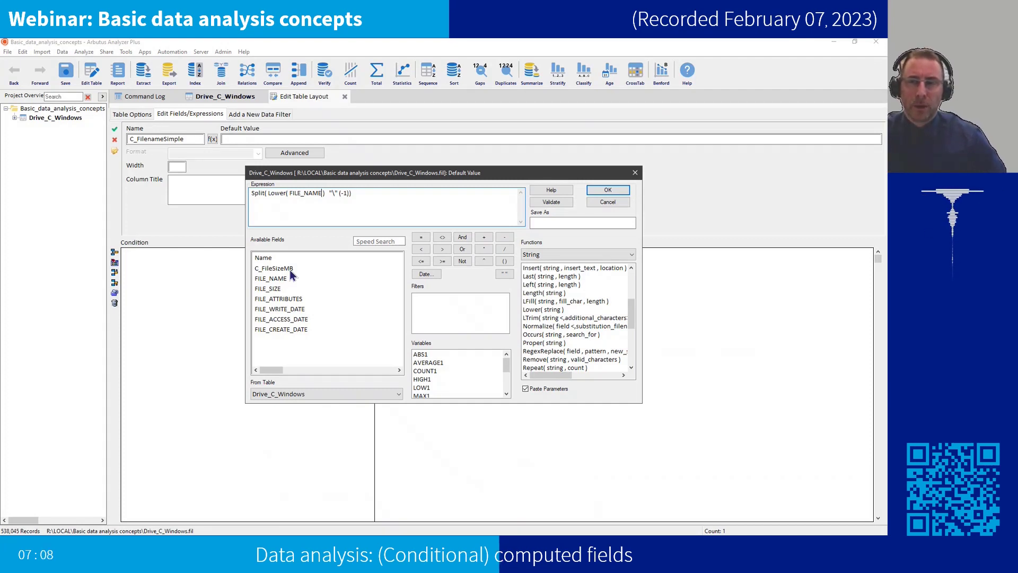
Enclose the whole Split expression in a Left function with length 400, and validate and accept the expression.
left_click(251, 194)
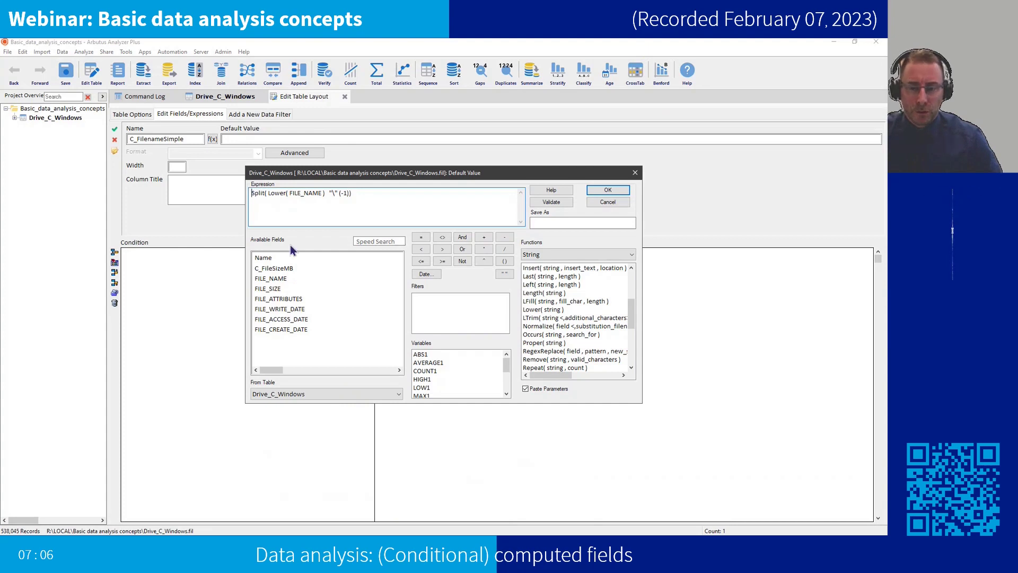
type("Left(")
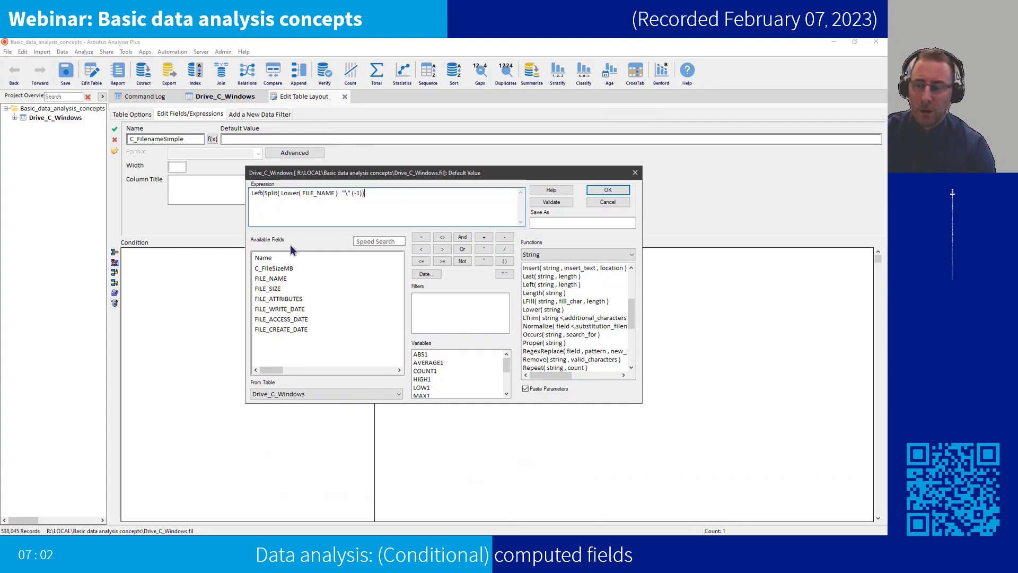
type(", 400)")
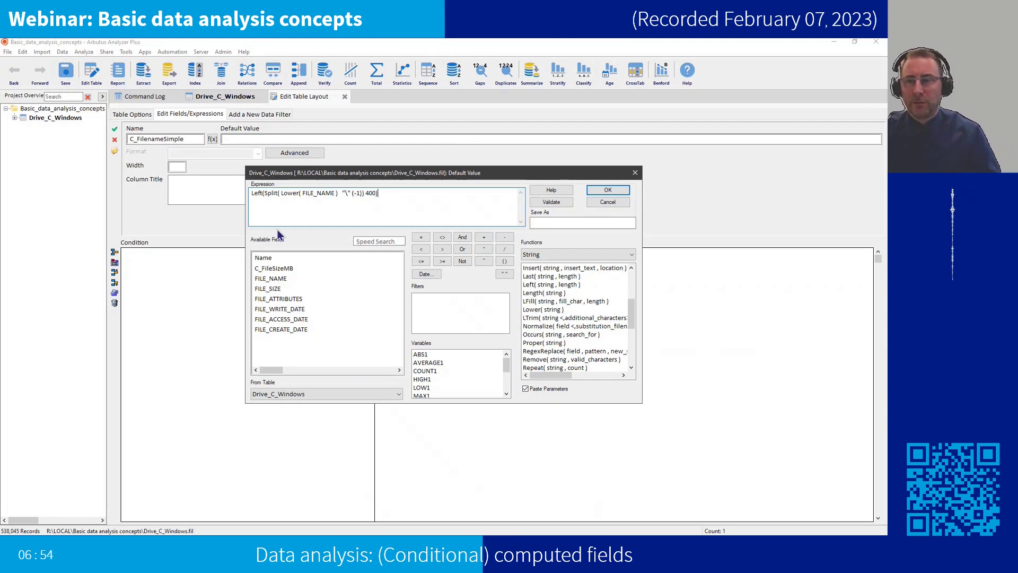
left_click(550, 205)
left_click(465, 324)
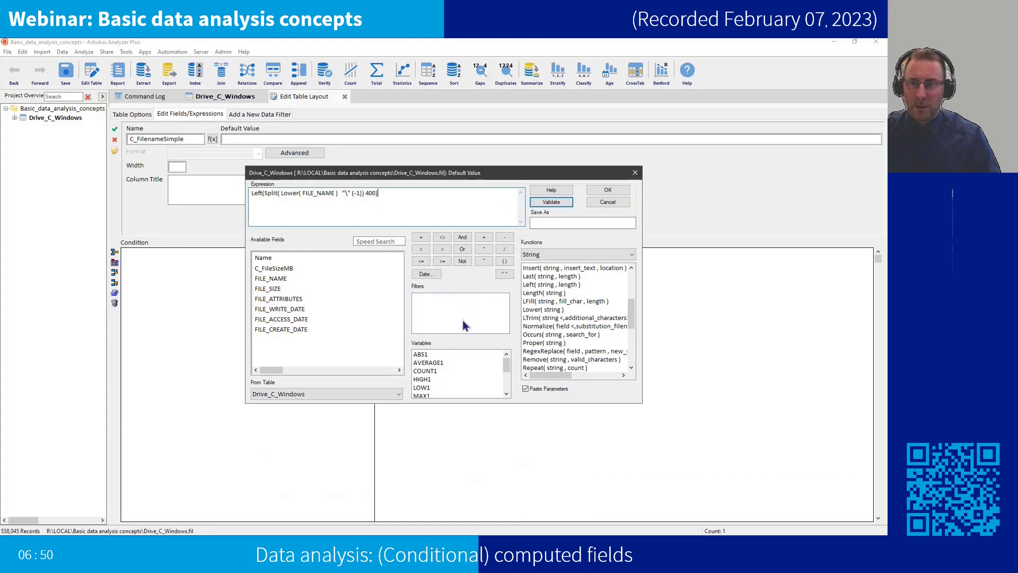
left_click(608, 190)
Give C_FilenameSimple the two-line column title "Filename" and "(simple)", and save the field and close the table layout.
left_click(248, 191)
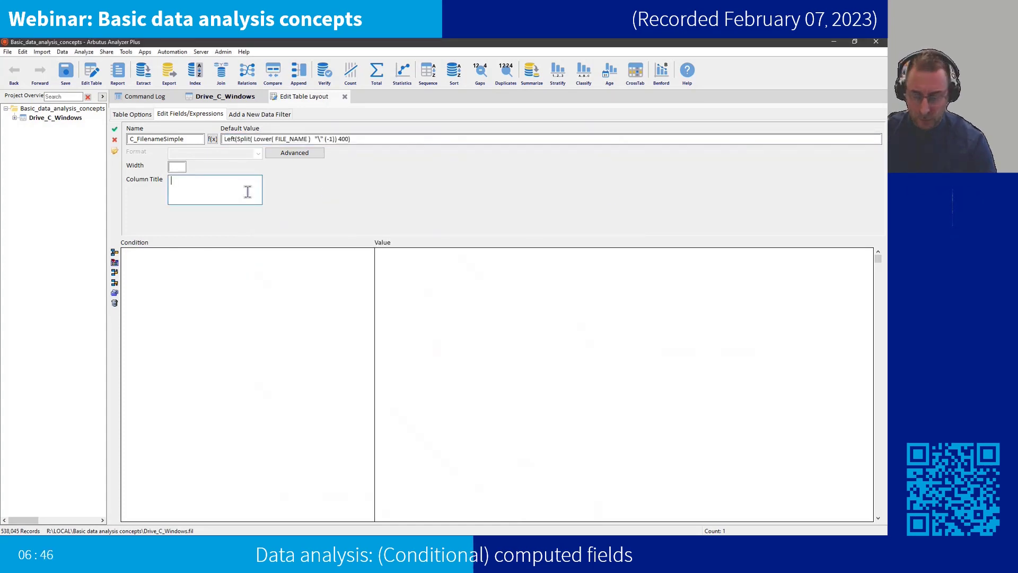
type("Fi")
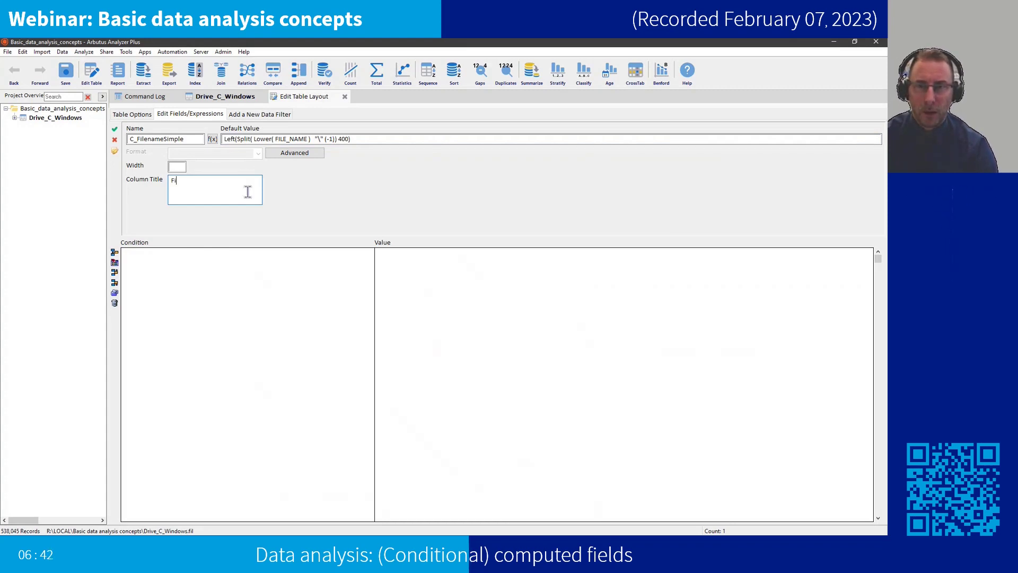
type("lename")
key("Return")
type("(simple)")
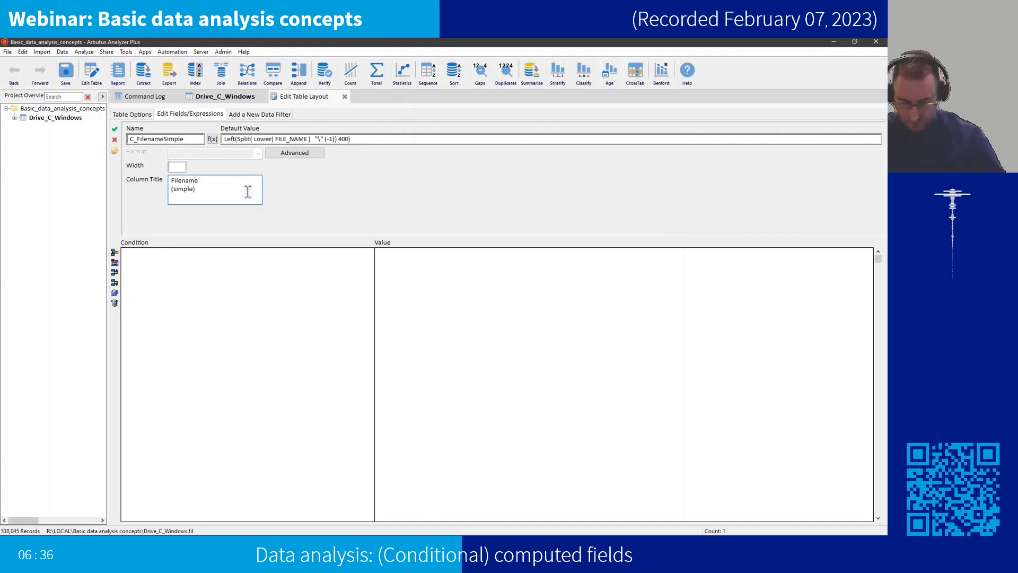
left_click(116, 133)
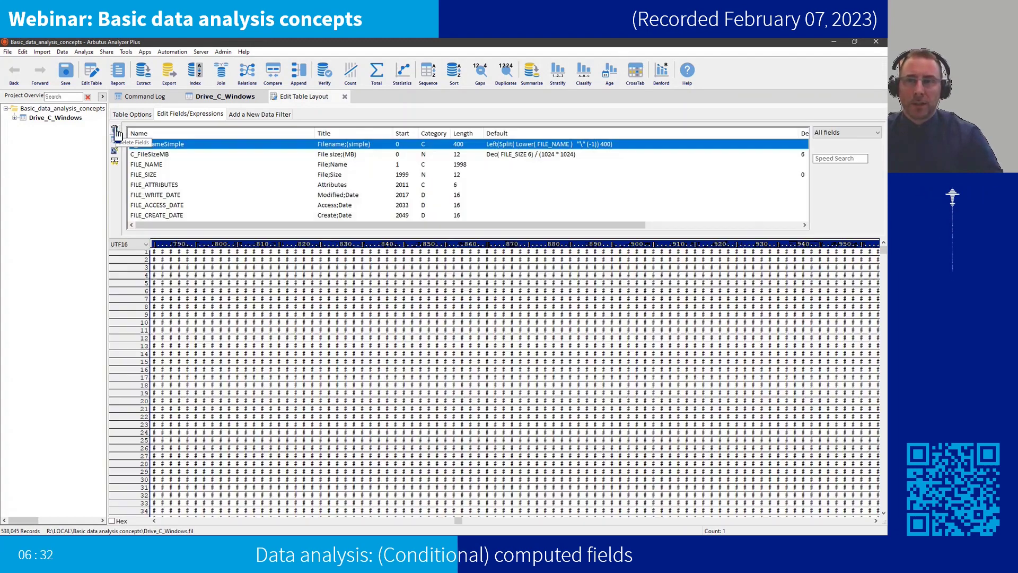
left_click(345, 97)
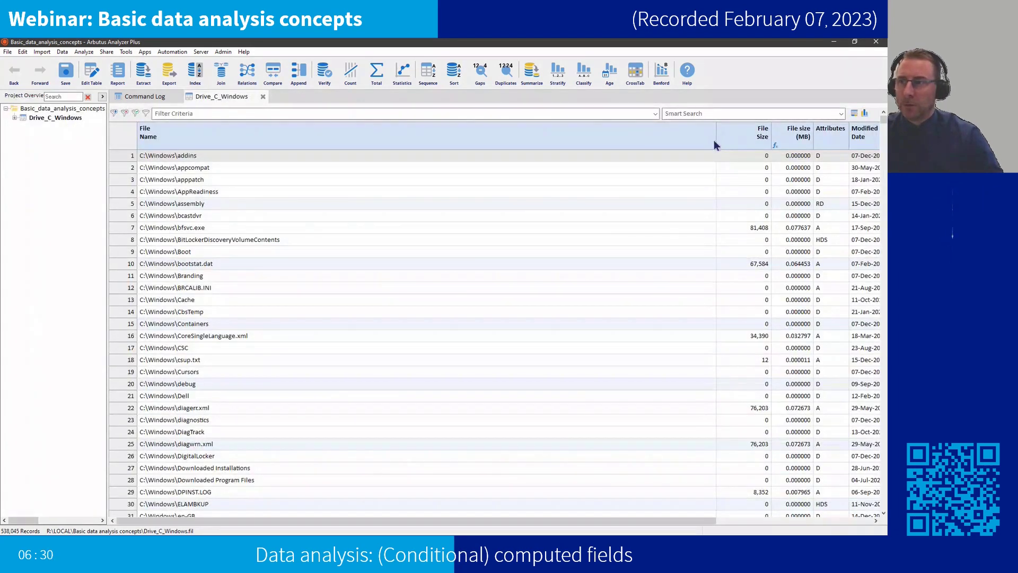
Narrow the File Name column in the Drive_C_Windows table and insert the Filename (simple) column before File Size.
left_click_drag(714, 140, 351, 142)
left_click(372, 139)
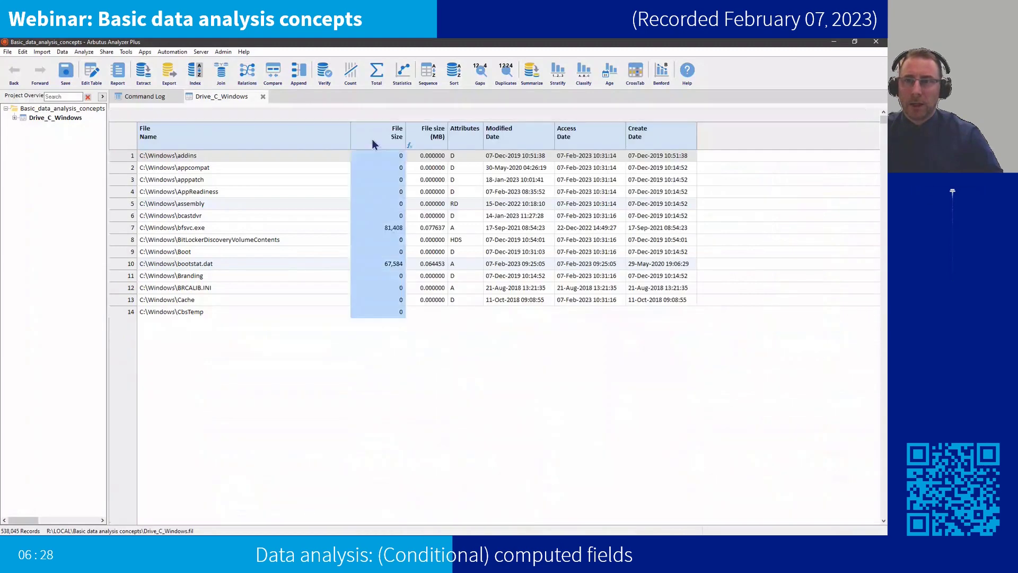
right_click(372, 139)
left_click(381, 161)
double_click(334, 260)
left_click(417, 346)
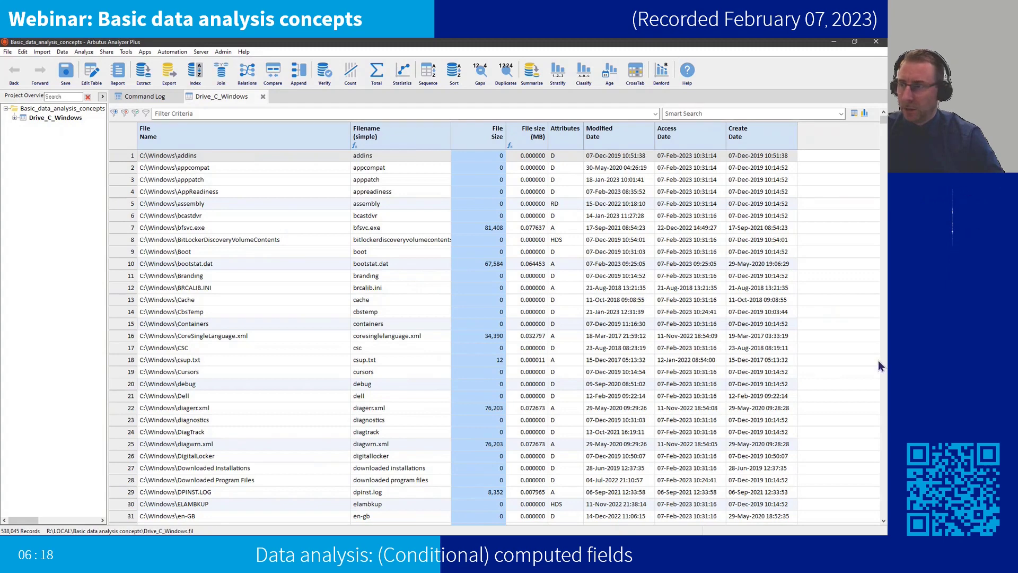
Resize the File Name and Filename (simple) columns to compare full paths with simple file names further down the records.
scroll(882, 367, "down", 20)
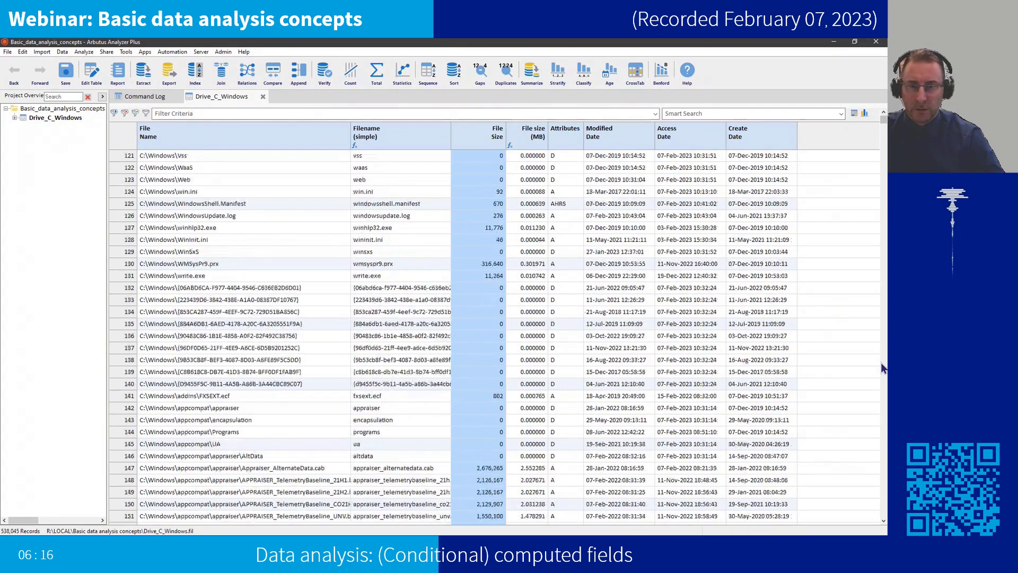
scroll(883, 368, "down", 10)
left_click(335, 239)
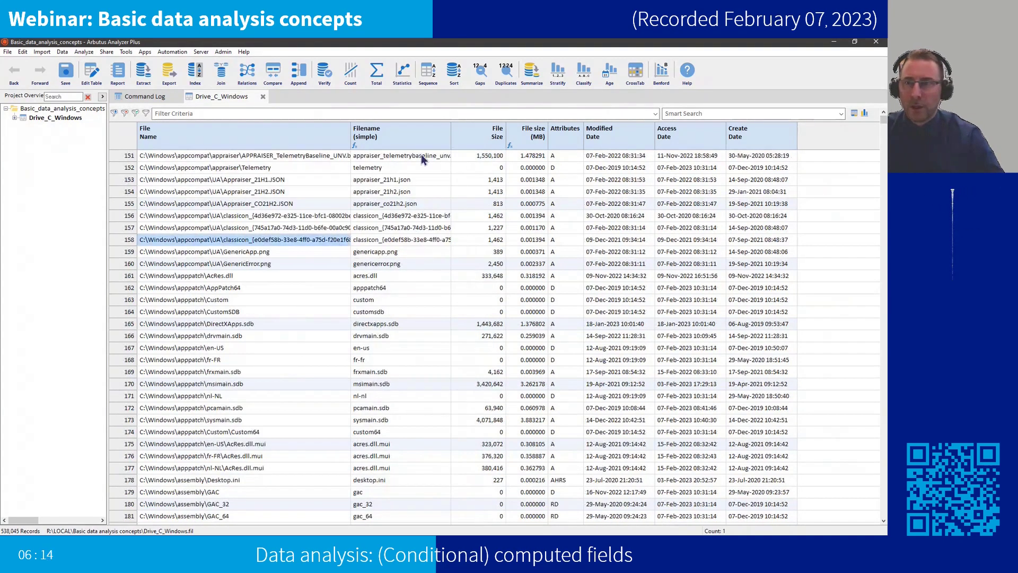
left_click_drag(451, 139, 817, 133)
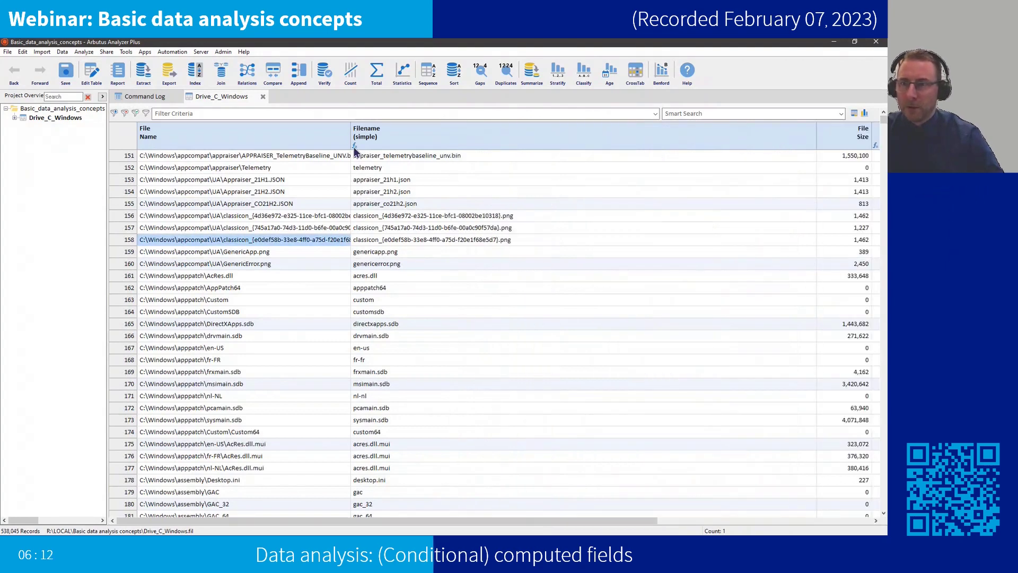
left_click_drag(350, 137, 705, 133)
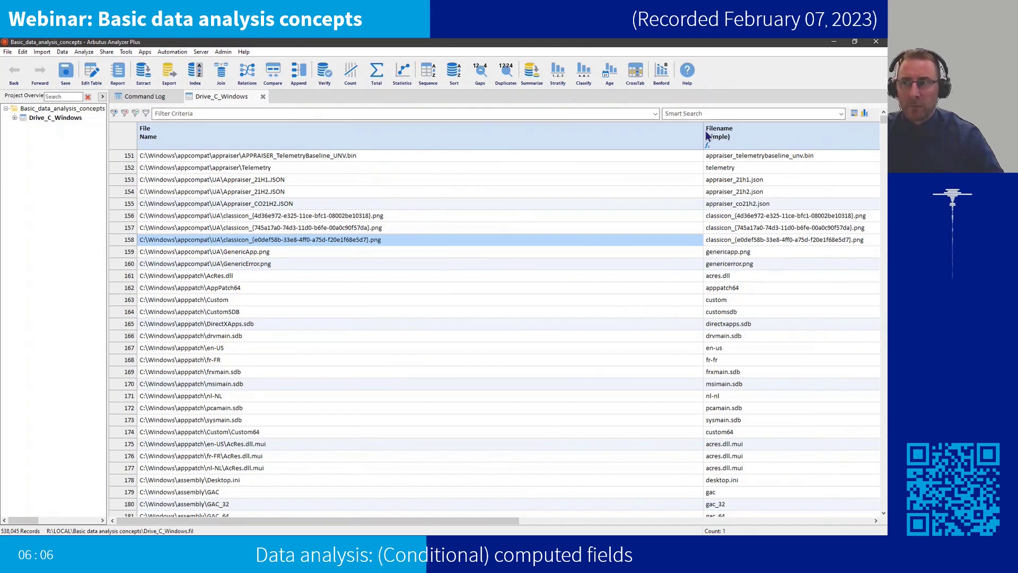
left_click_drag(703, 133, 400, 187)
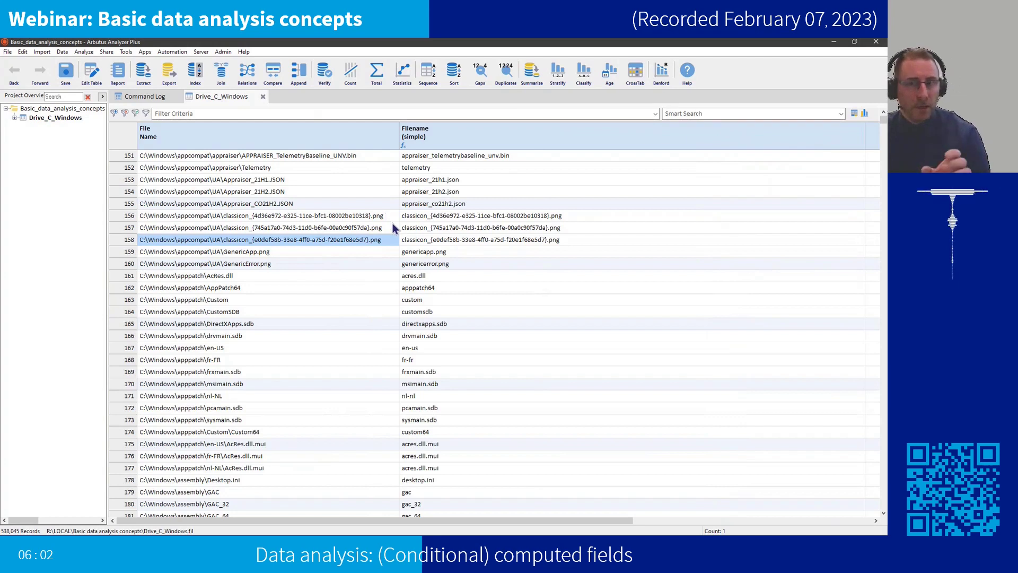